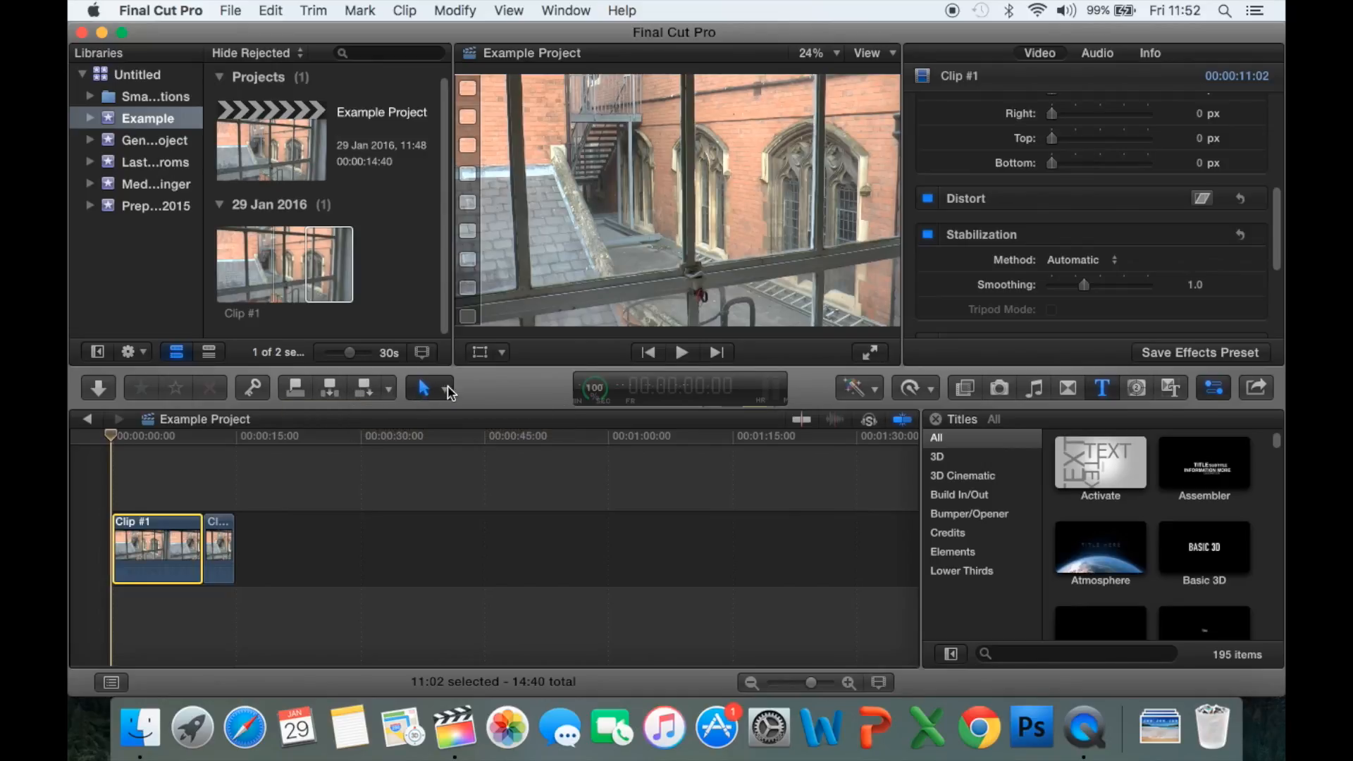
{"action": "left_click", "coordinate": [447, 390]}
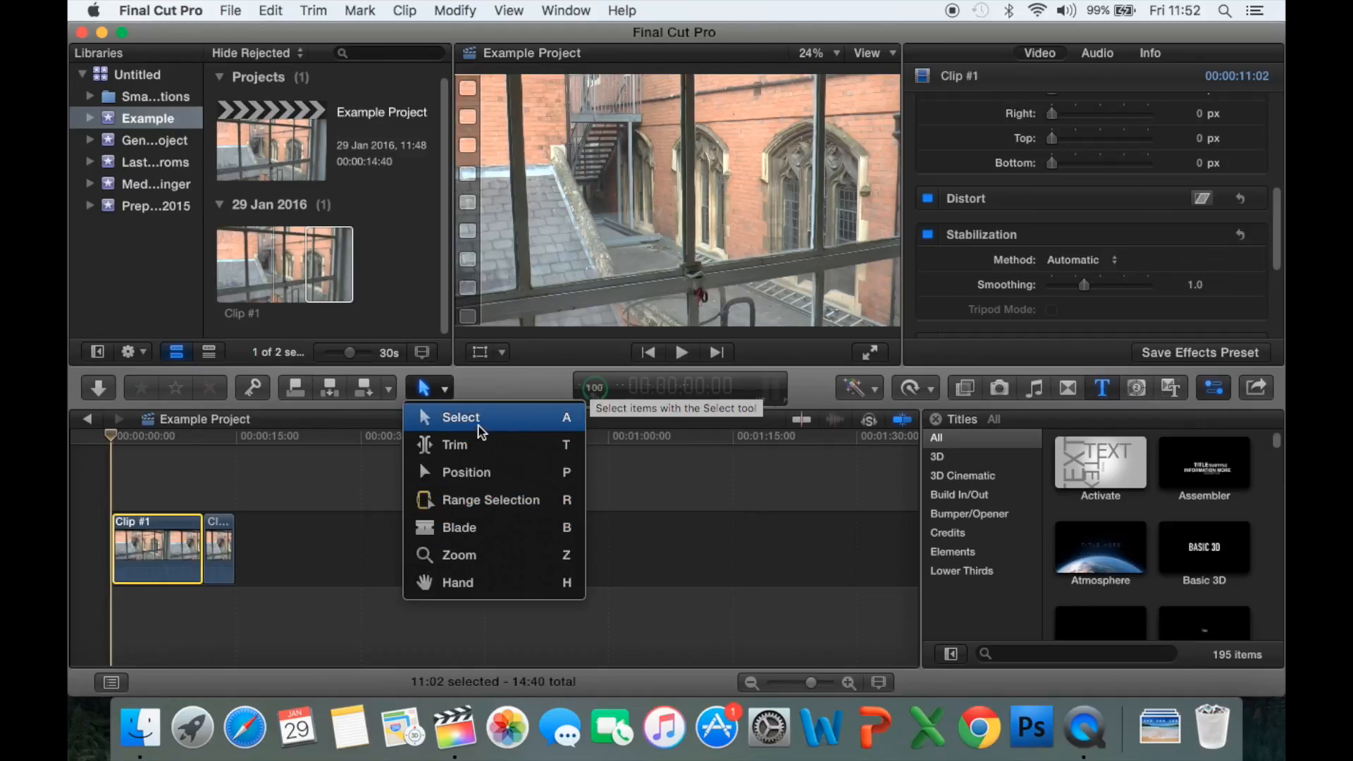
{"action": "left_click", "coordinate": [479, 426]}
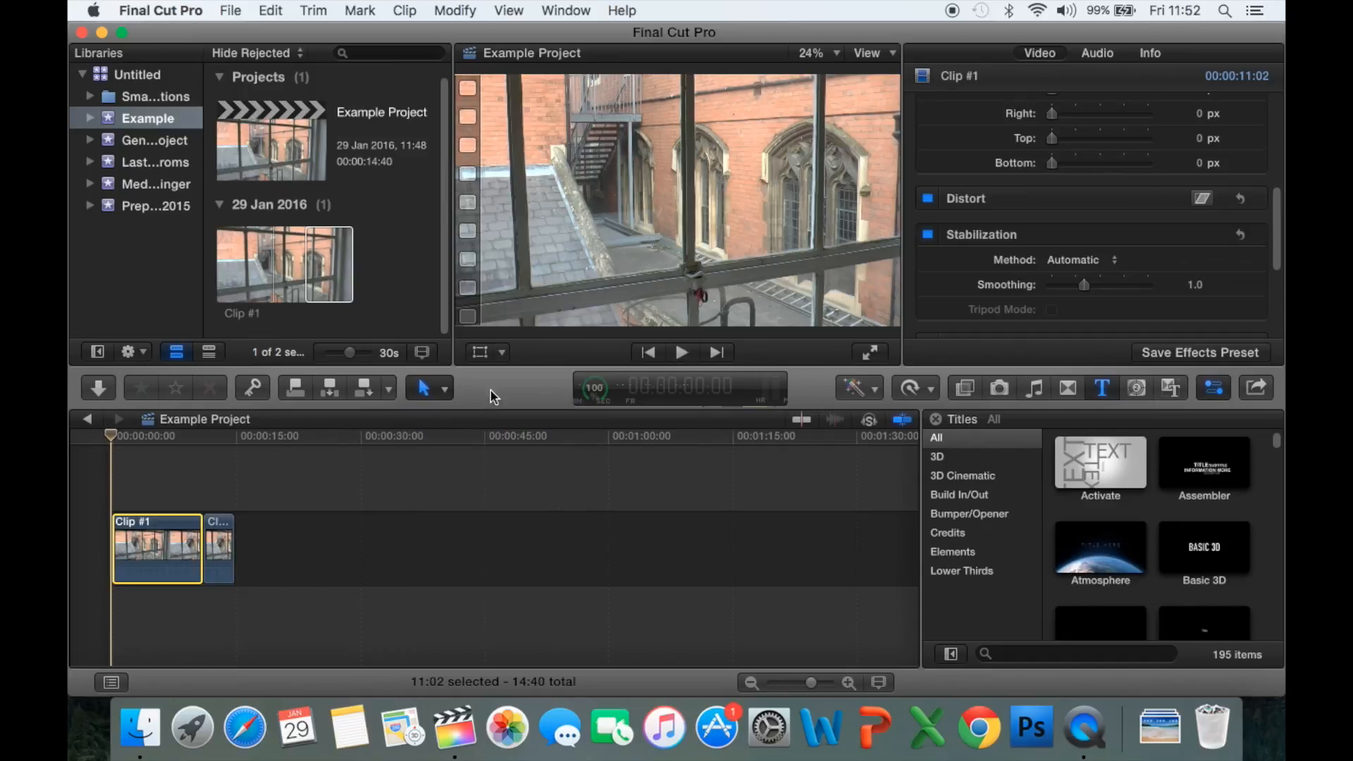
{"action": "left_click", "coordinate": [443, 388]}
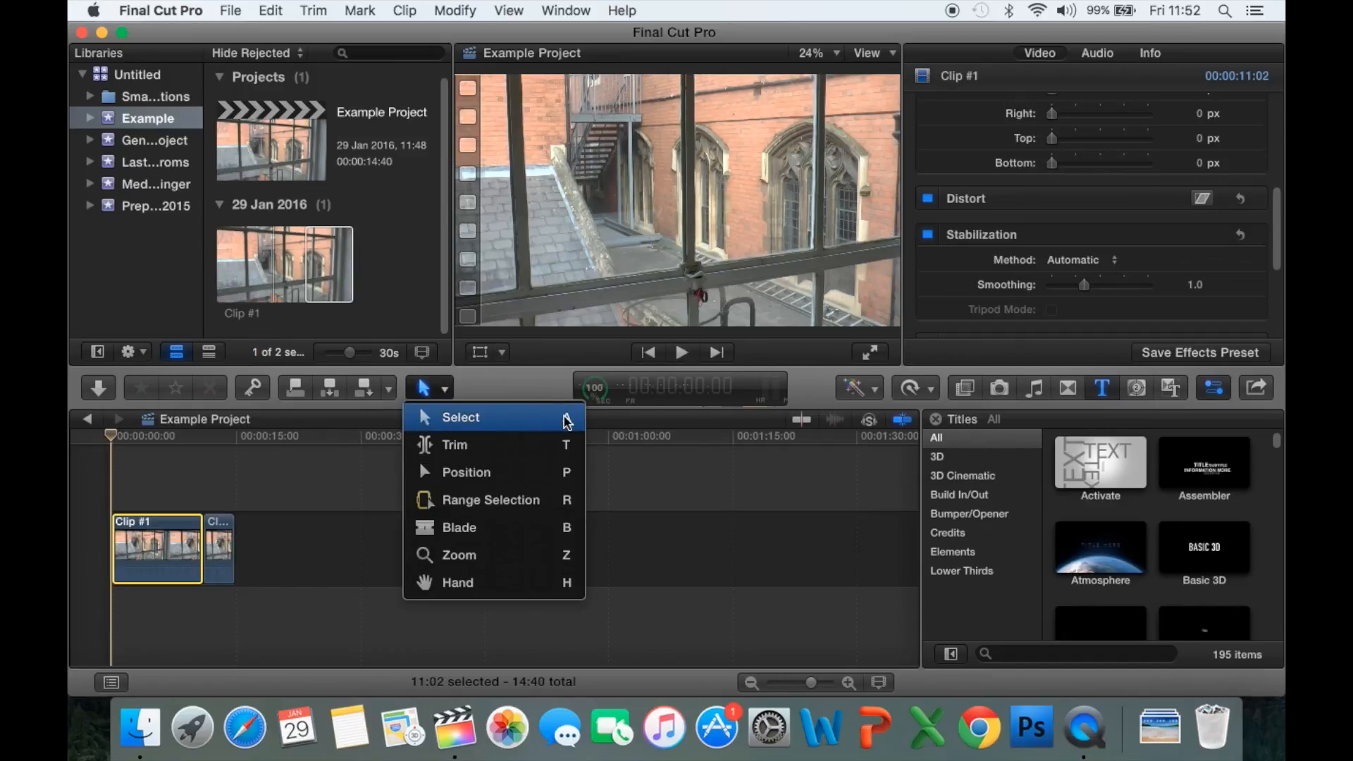
{"action": "left_click", "coordinate": [486, 381]}
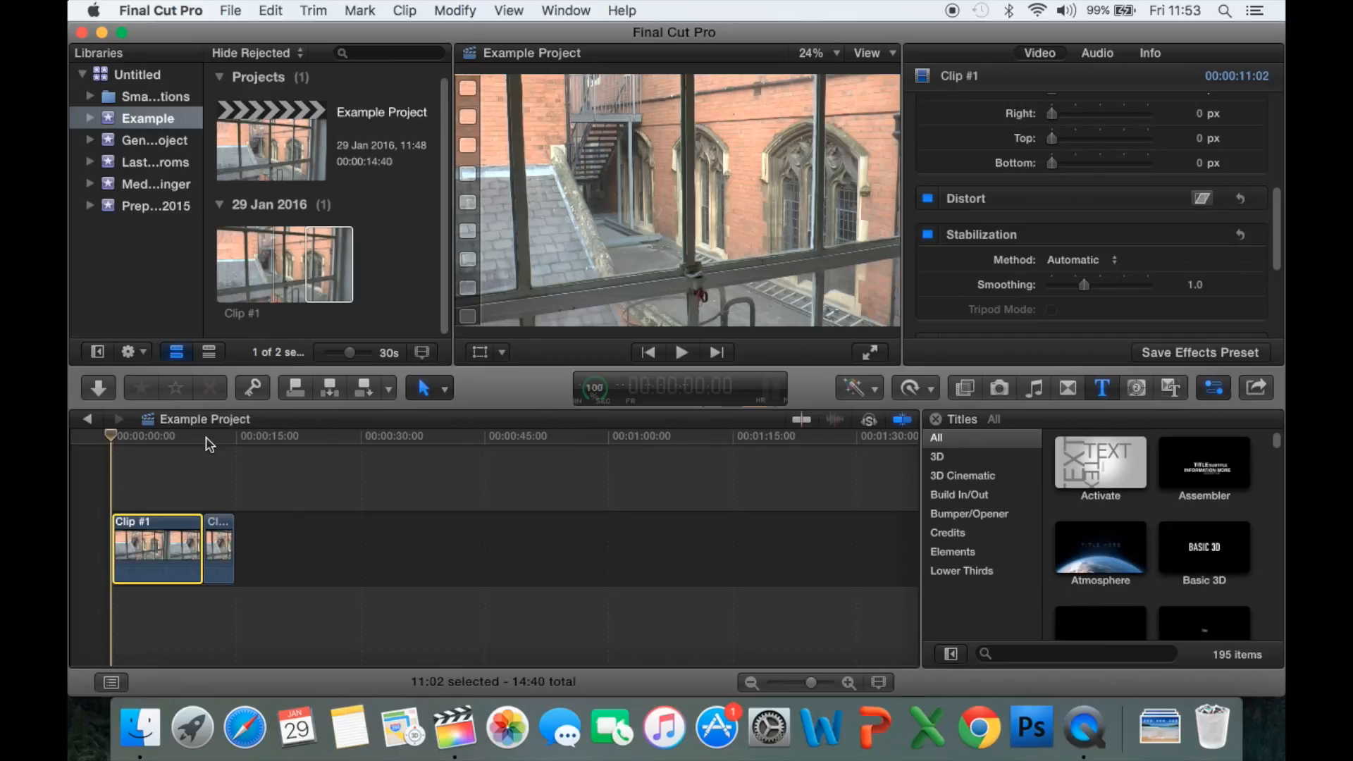
Cut the first Clip #1 in the timeline at several points along its length with the Blade tool.
{"action": "left_click", "coordinate": [427, 388]}
{"action": "left_click", "coordinate": [423, 389]}
{"action": "key", "text": "p"}
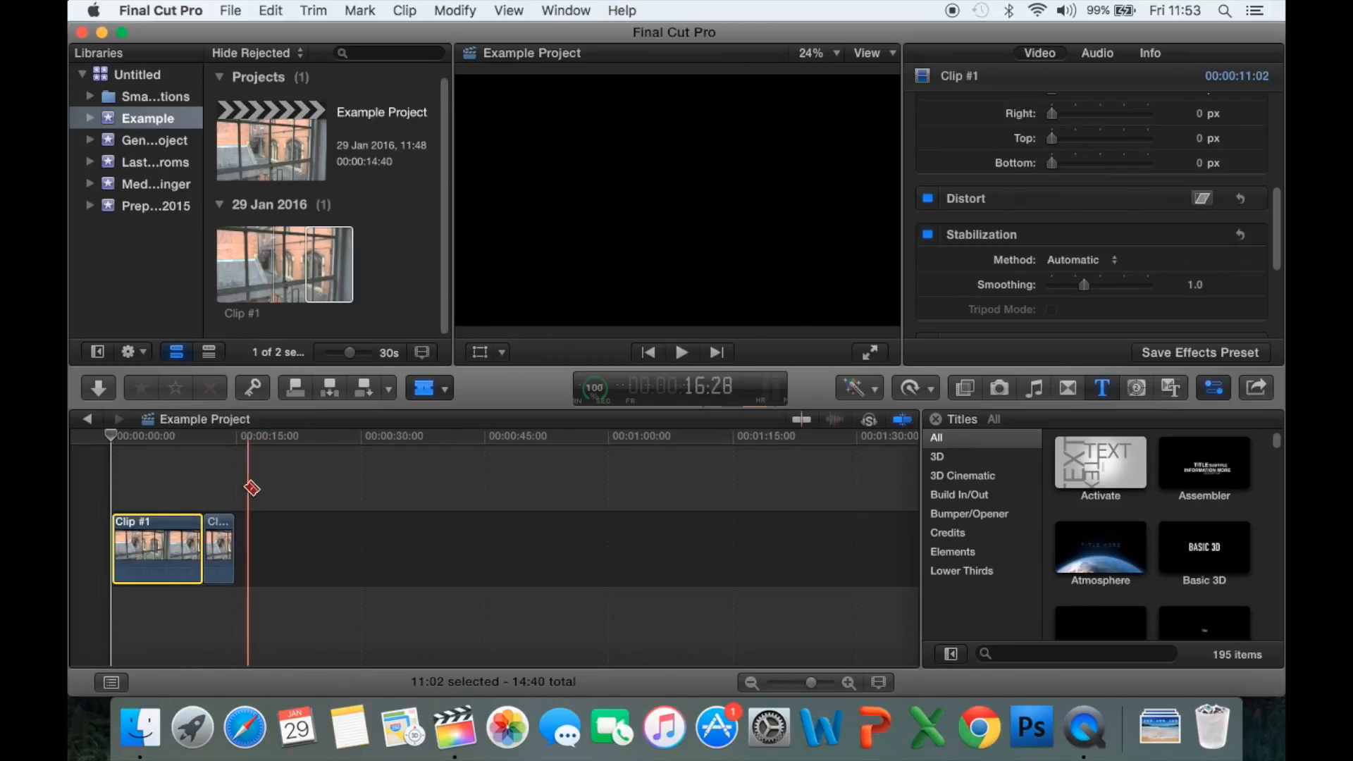
{"action": "left_click_drag", "start_coordinate": [145, 539], "coordinate": [152, 539]}
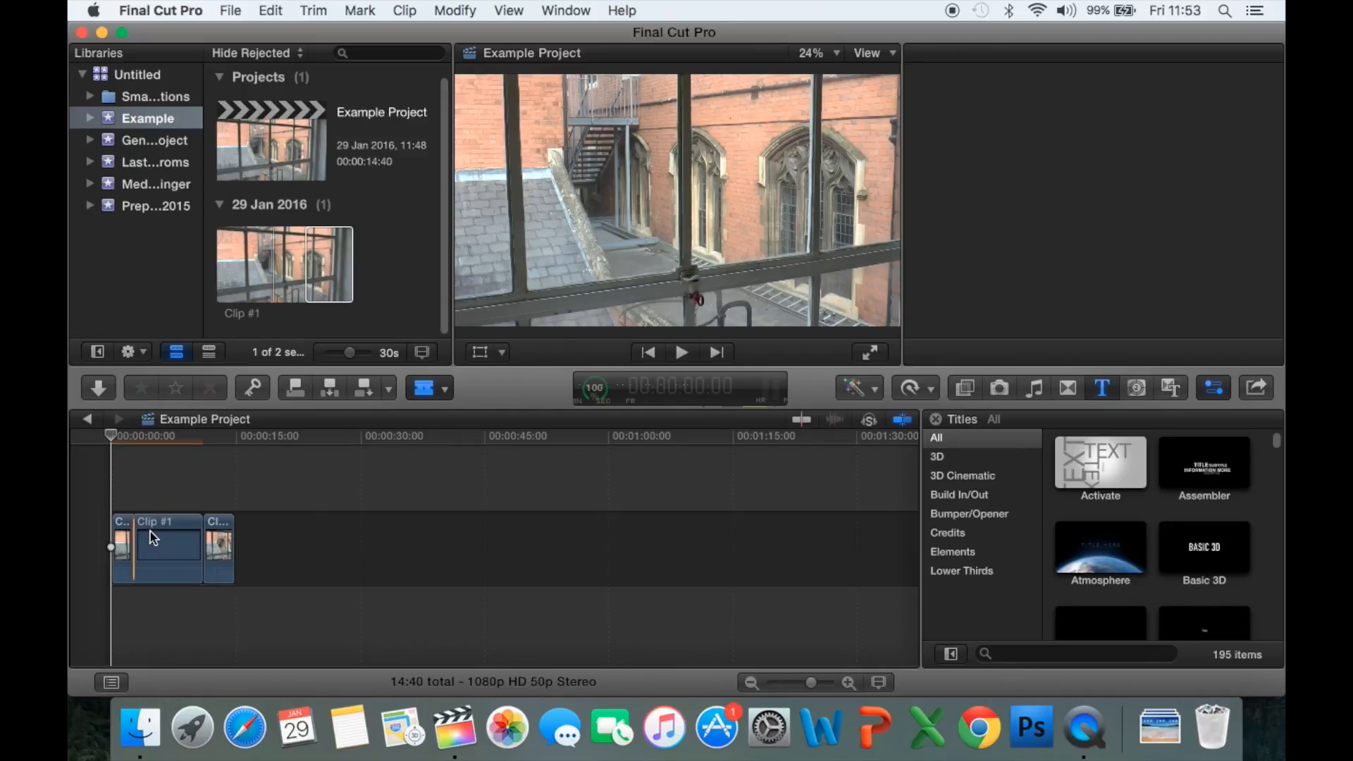
{"action": "left_click", "coordinate": [152, 533]}
{"action": "left_click_drag", "start_coordinate": [158, 536], "coordinate": [181, 539]}
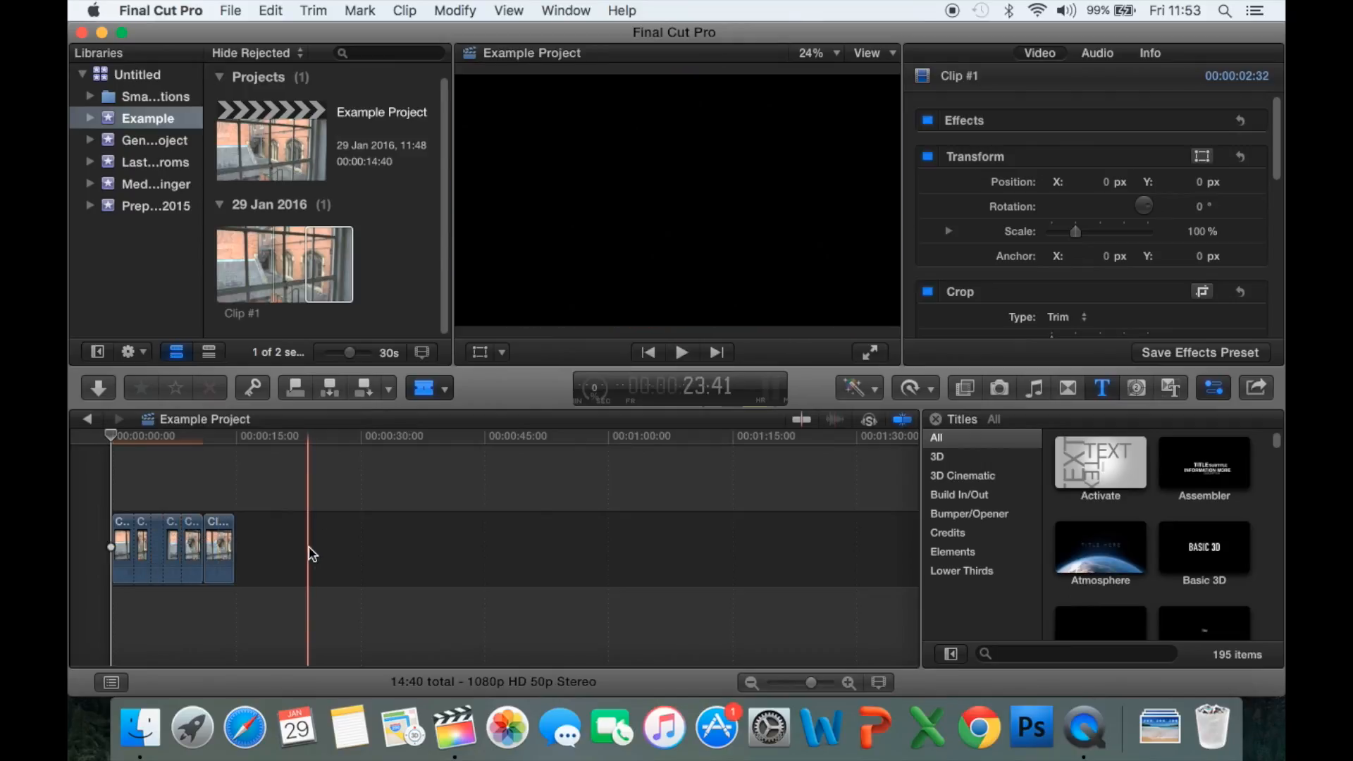
Switch back to the Select tool and delete two of the short pieces cut from the middle of the first clip.
{"action": "key", "text": "a"}
{"action": "key", "text": "s"}
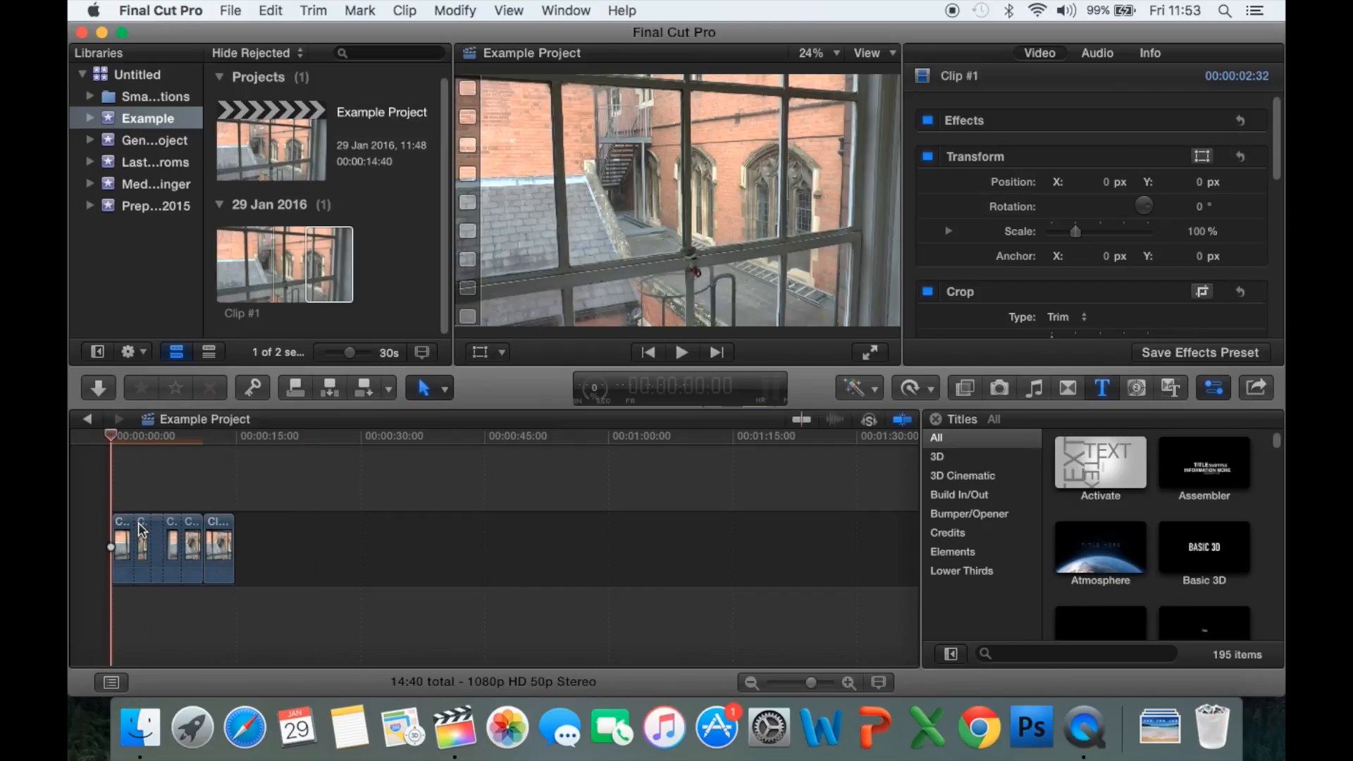
{"action": "left_click", "coordinate": [144, 527]}
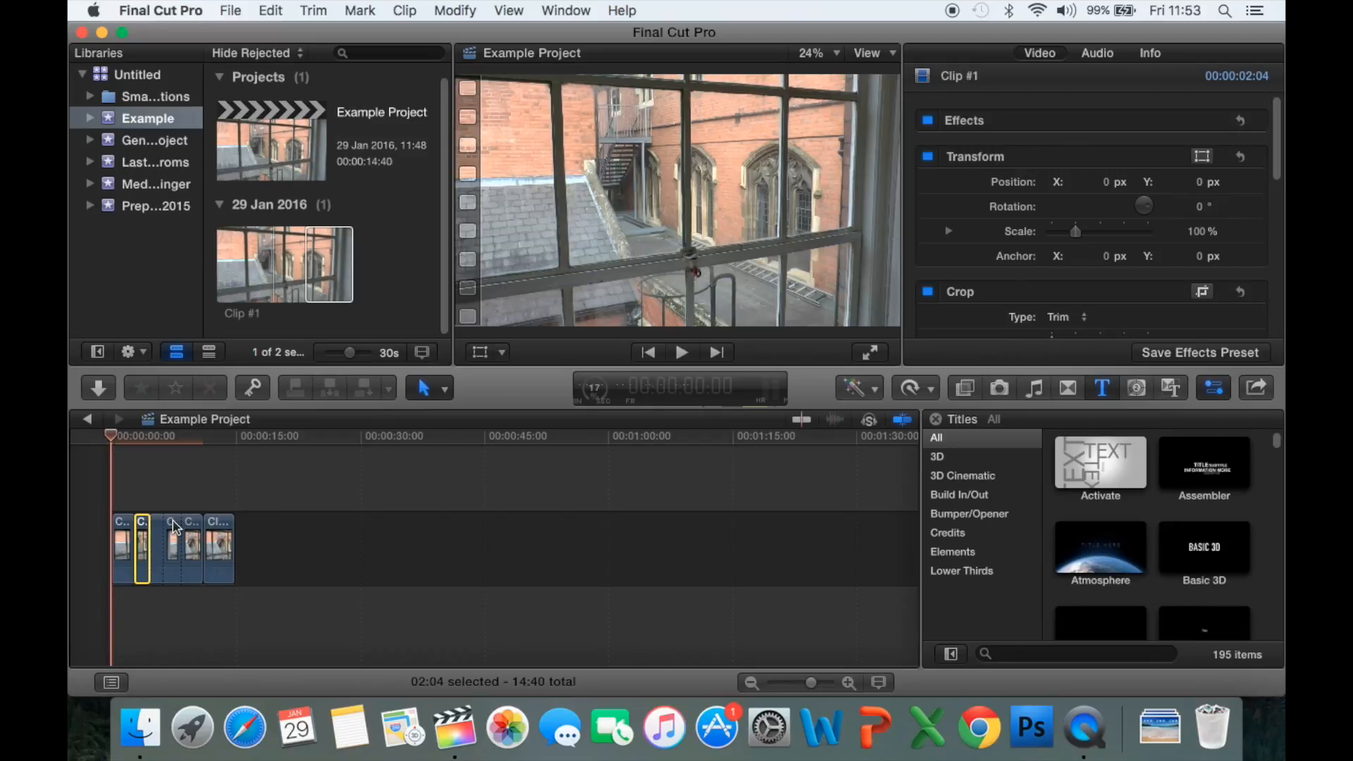
{"action": "key", "text": "Delete"}
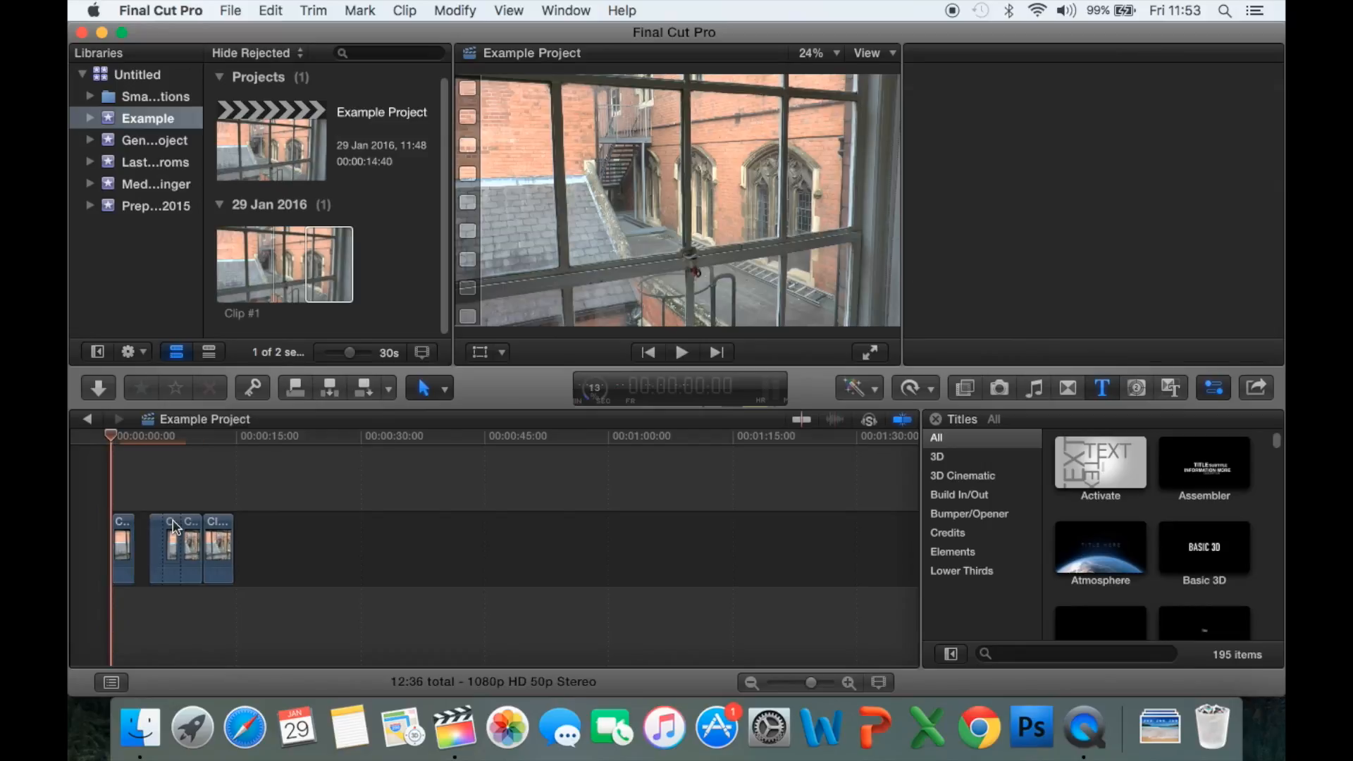
{"action": "left_click", "coordinate": [161, 530]}
{"action": "key", "text": "Delete"}
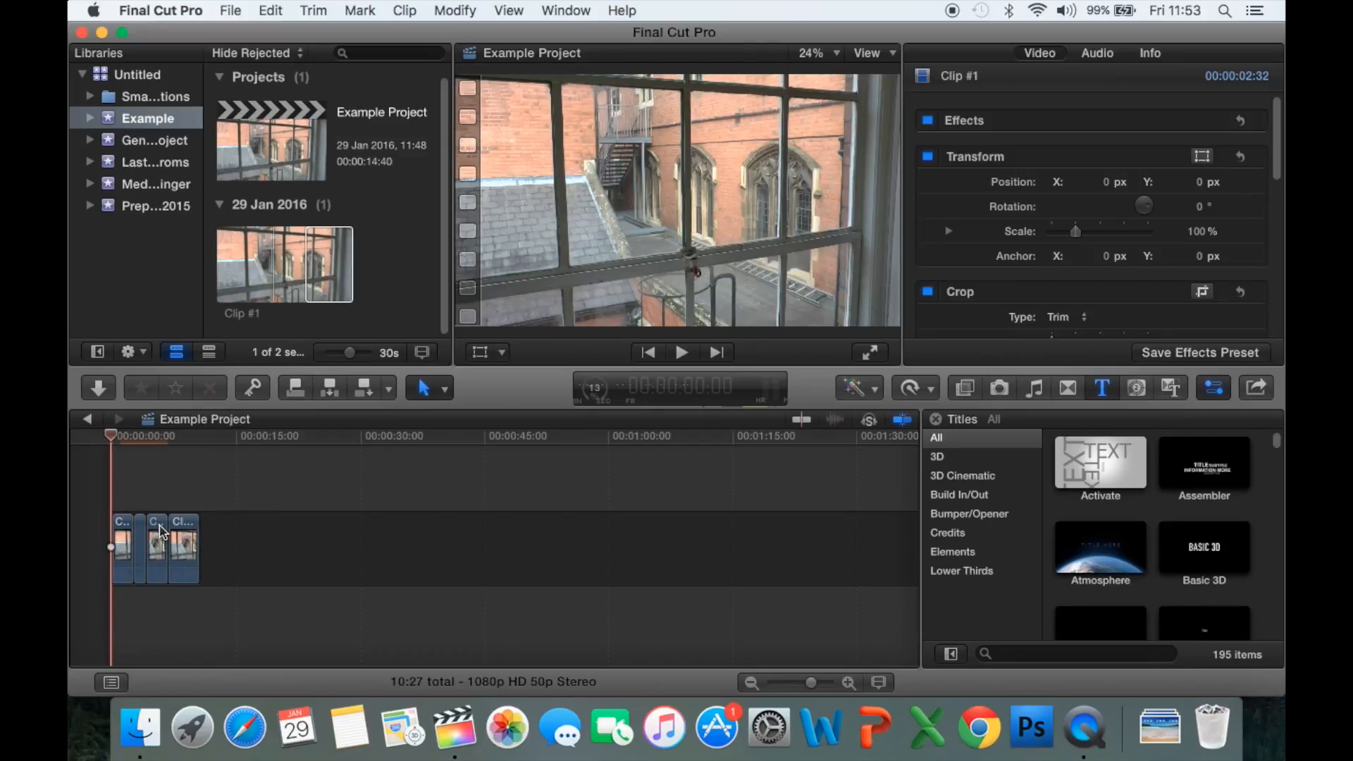
Rearrange the remaining clips so the longest one sits third, deselect, and place the playhead at 2:32.
{"action": "mouse_move", "coordinate": [160, 530]}
{"action": "left_mouse_down"}
{"action": "mouse_move", "coordinate": [141, 543]}
{"action": "mouse_move", "coordinate": [284, 543]}
{"action": "mouse_move", "coordinate": [169, 539]}
{"action": "left_mouse_up"}
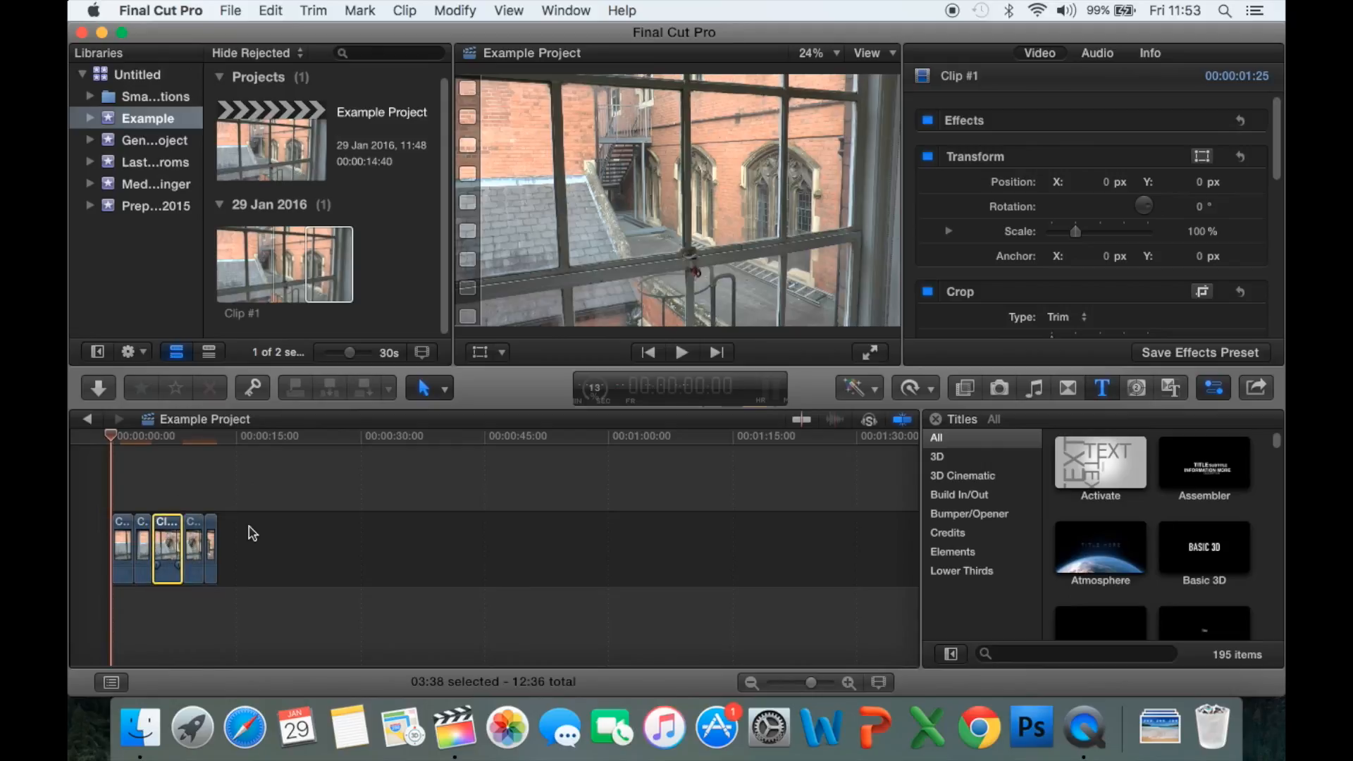
{"action": "left_click", "coordinate": [250, 533]}
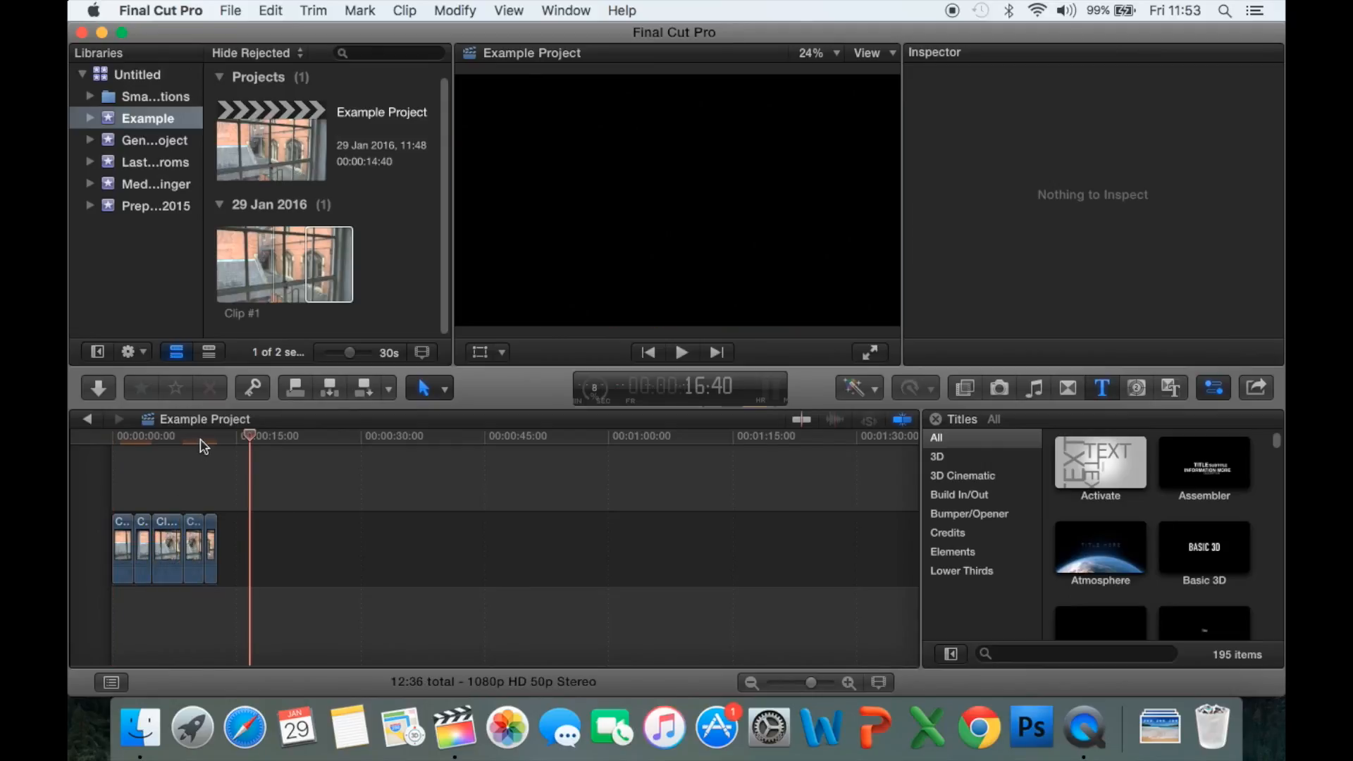
{"action": "left_click", "coordinate": [133, 447]}
Extend the last clip's end to a 2:27 duration and the third clip's start to 4:28, and place the playhead at 6:10.
{"action": "left_click", "coordinate": [444, 388]}
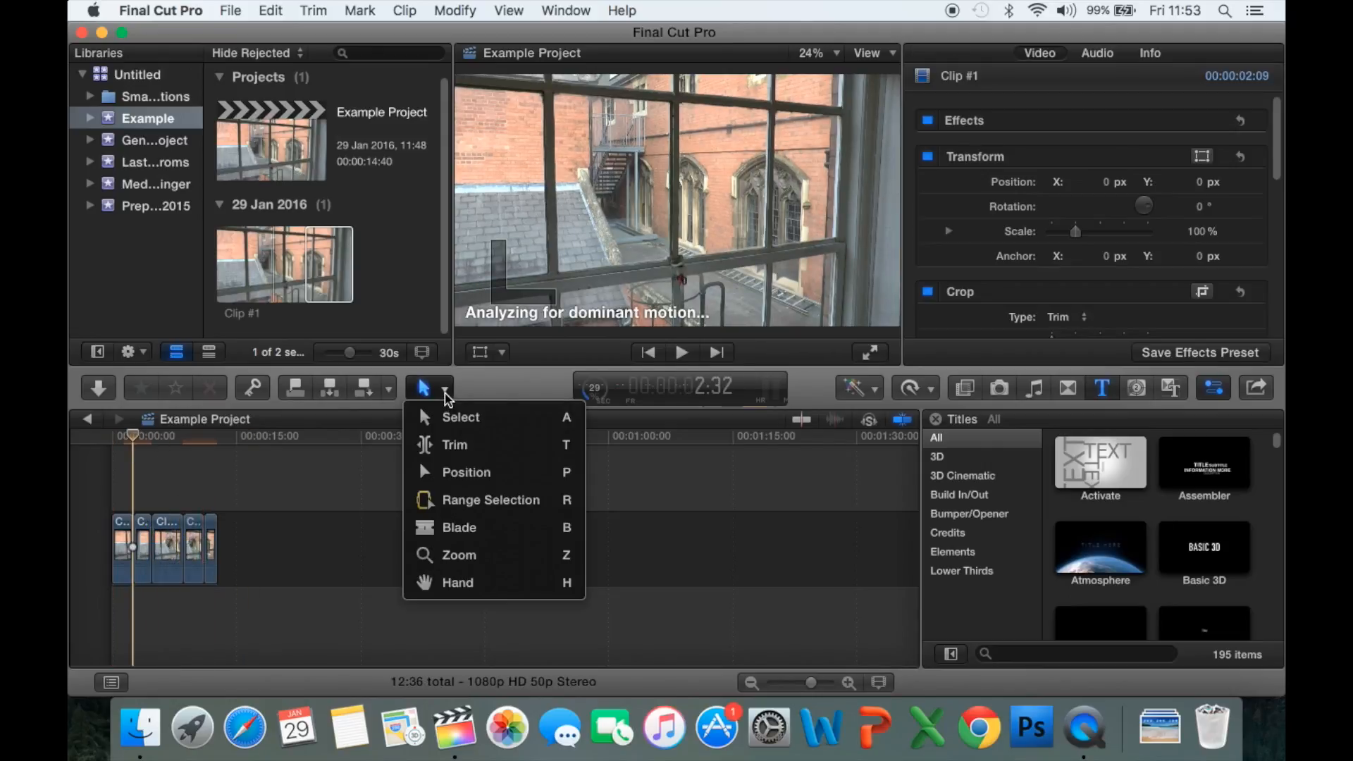
{"action": "left_click", "coordinate": [446, 398]}
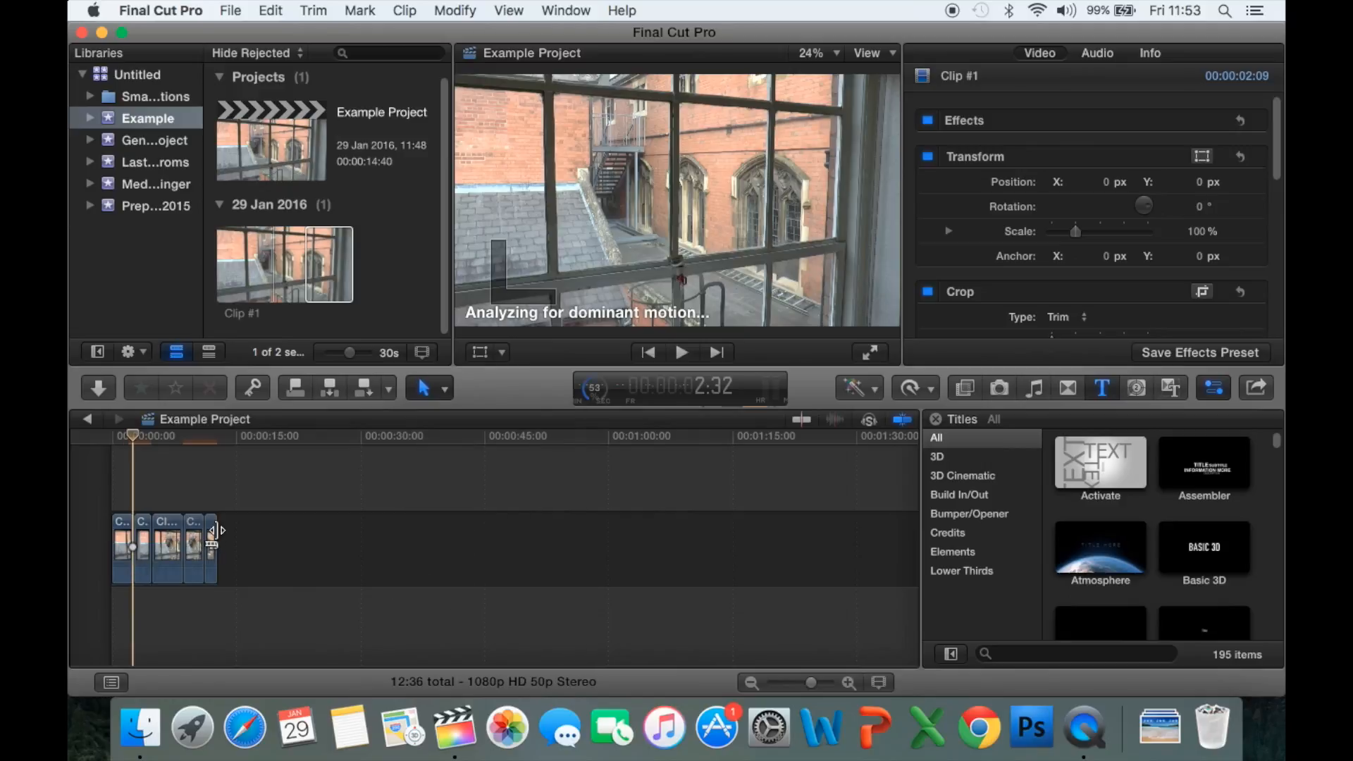
{"action": "mouse_move", "coordinate": [215, 540]}
{"action": "left_mouse_down"}
{"action": "mouse_move", "coordinate": [332, 544]}
{"action": "mouse_move", "coordinate": [219, 540]}
{"action": "mouse_move", "coordinate": [278, 539]}
{"action": "mouse_move", "coordinate": [233, 541]}
{"action": "left_mouse_up"}
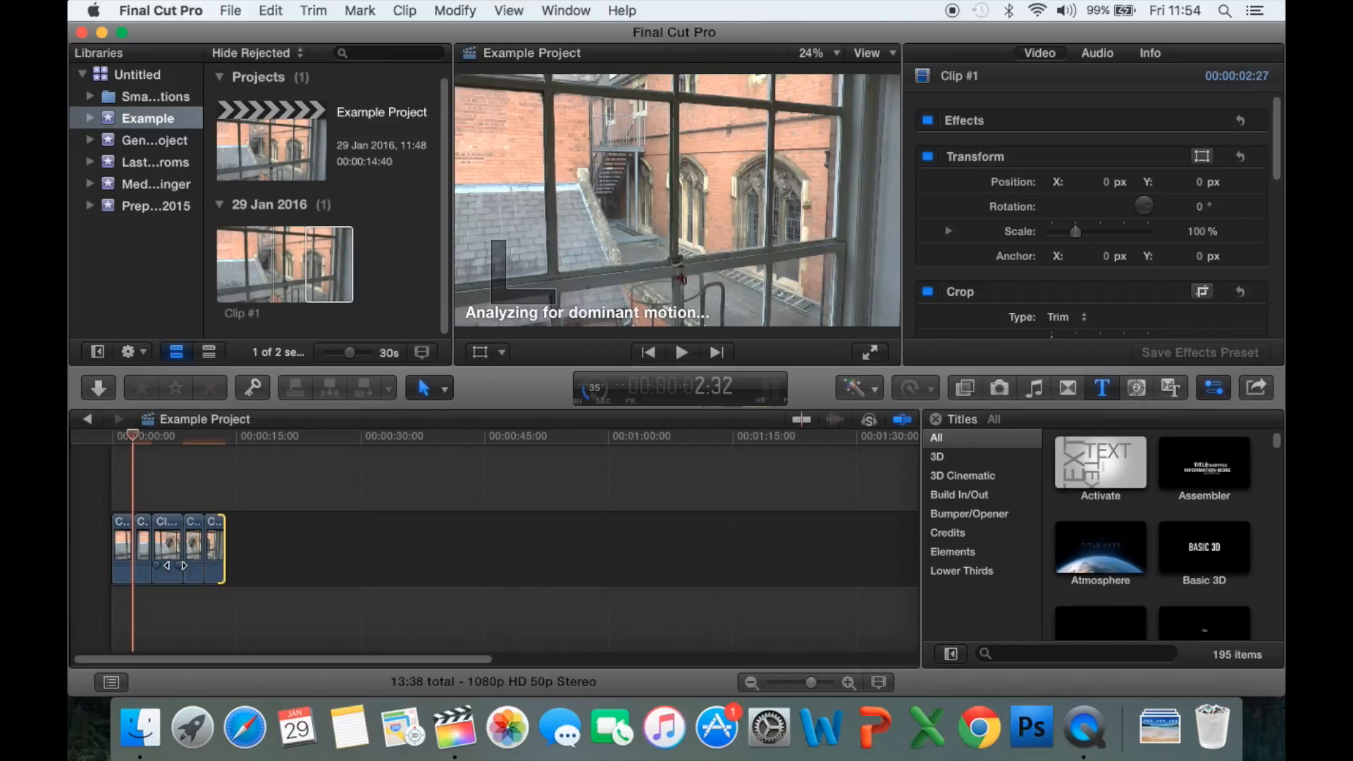
{"action": "left_click", "coordinate": [180, 540]}
{"action": "mouse_move", "coordinate": [154, 546]}
{"action": "left_mouse_down"}
{"action": "mouse_move", "coordinate": [130, 546]}
{"action": "mouse_move", "coordinate": [148, 544]}
{"action": "left_mouse_up"}
{"action": "left_click_drag", "start_coordinate": [136, 440], "coordinate": [158, 440]}
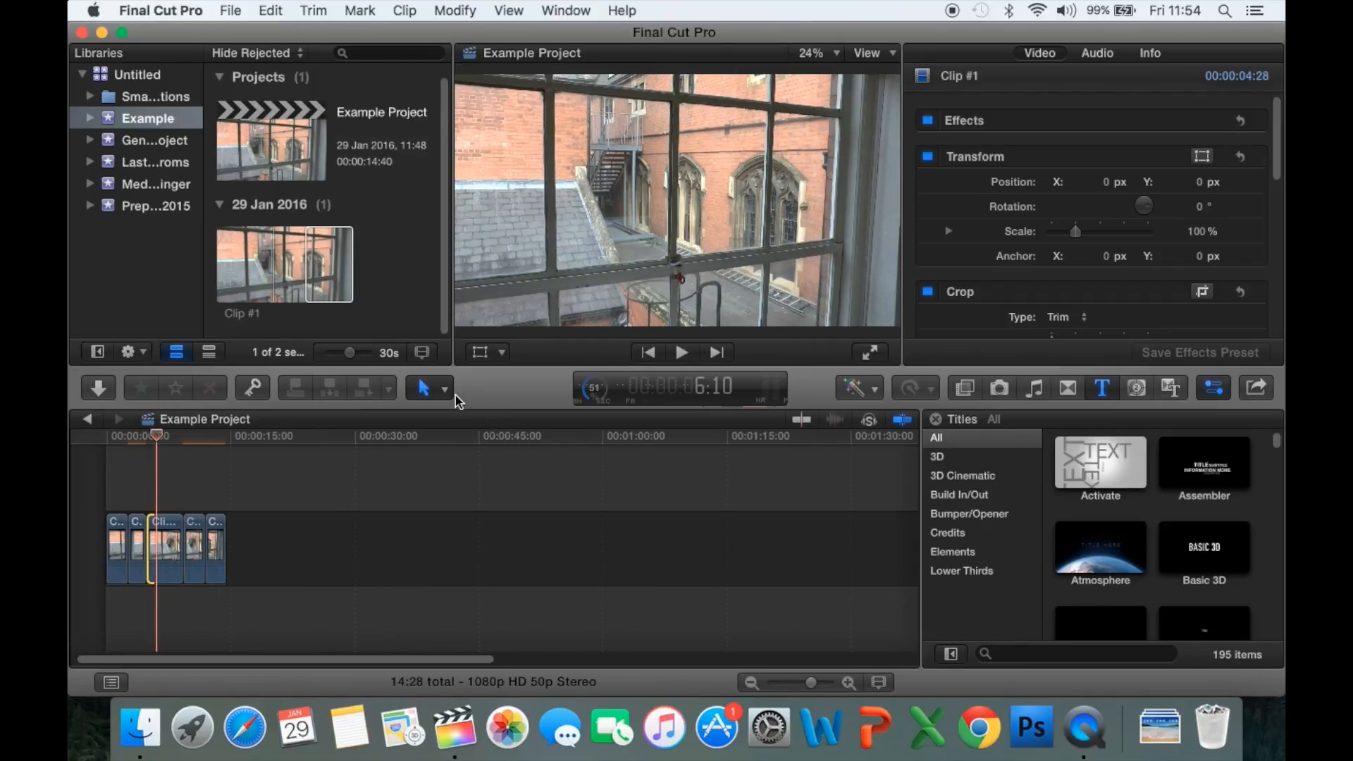
{"action": "left_click", "coordinate": [449, 392]}
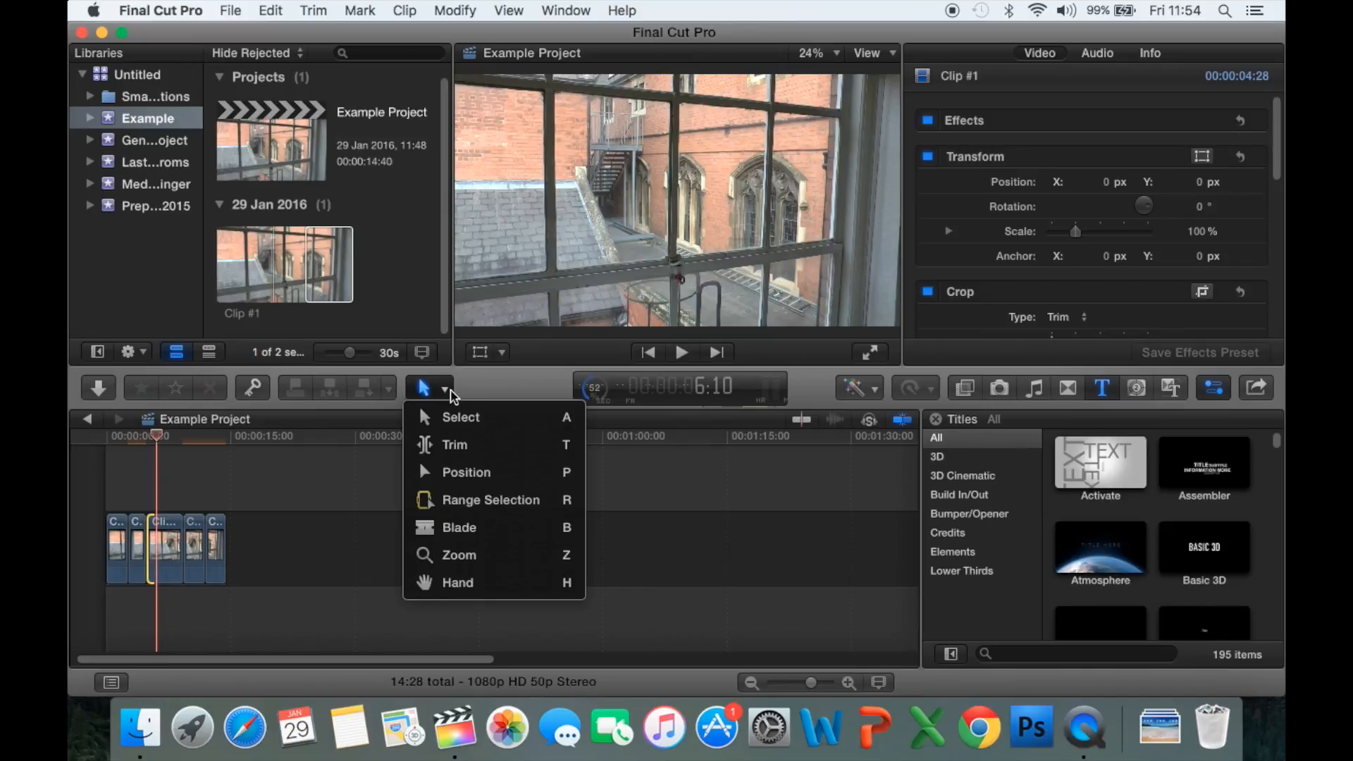
{"action": "left_click", "coordinate": [451, 417]}
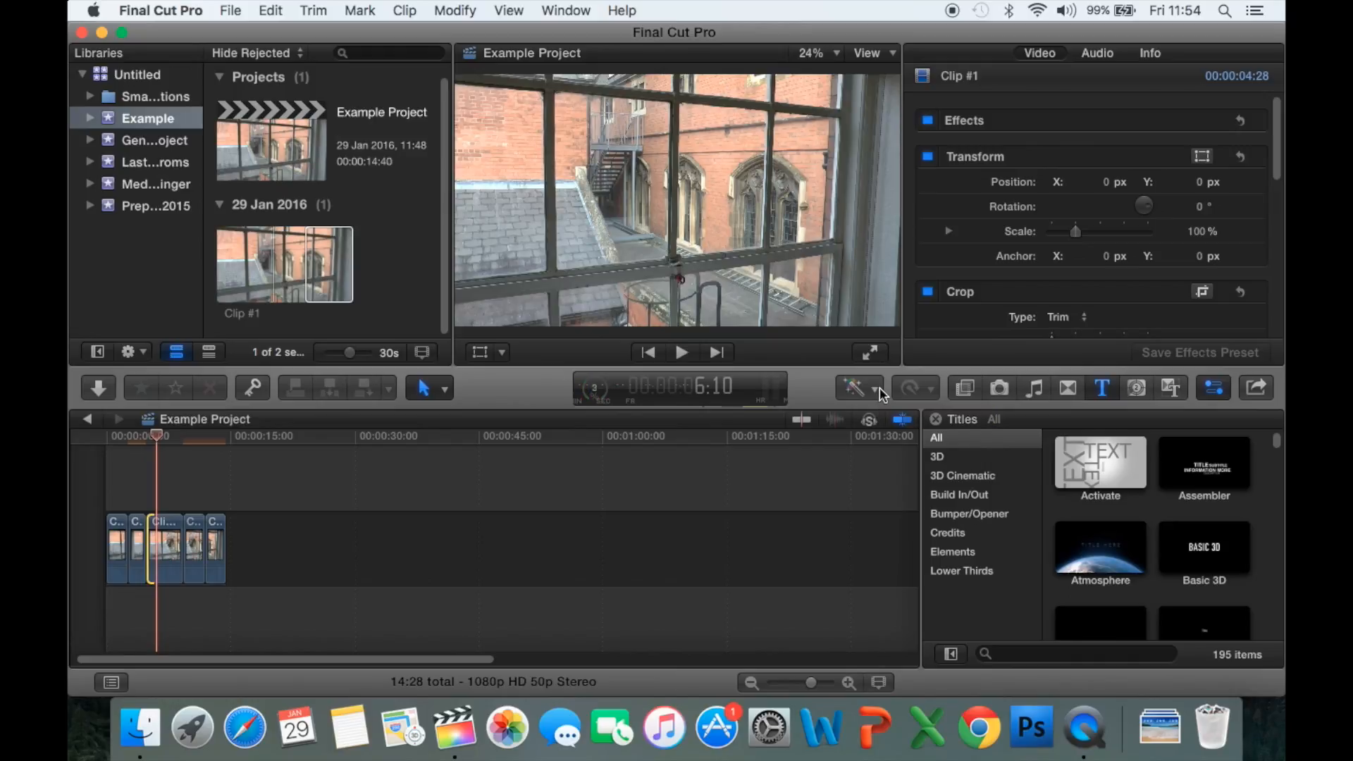
{"action": "left_click", "coordinate": [878, 390]}
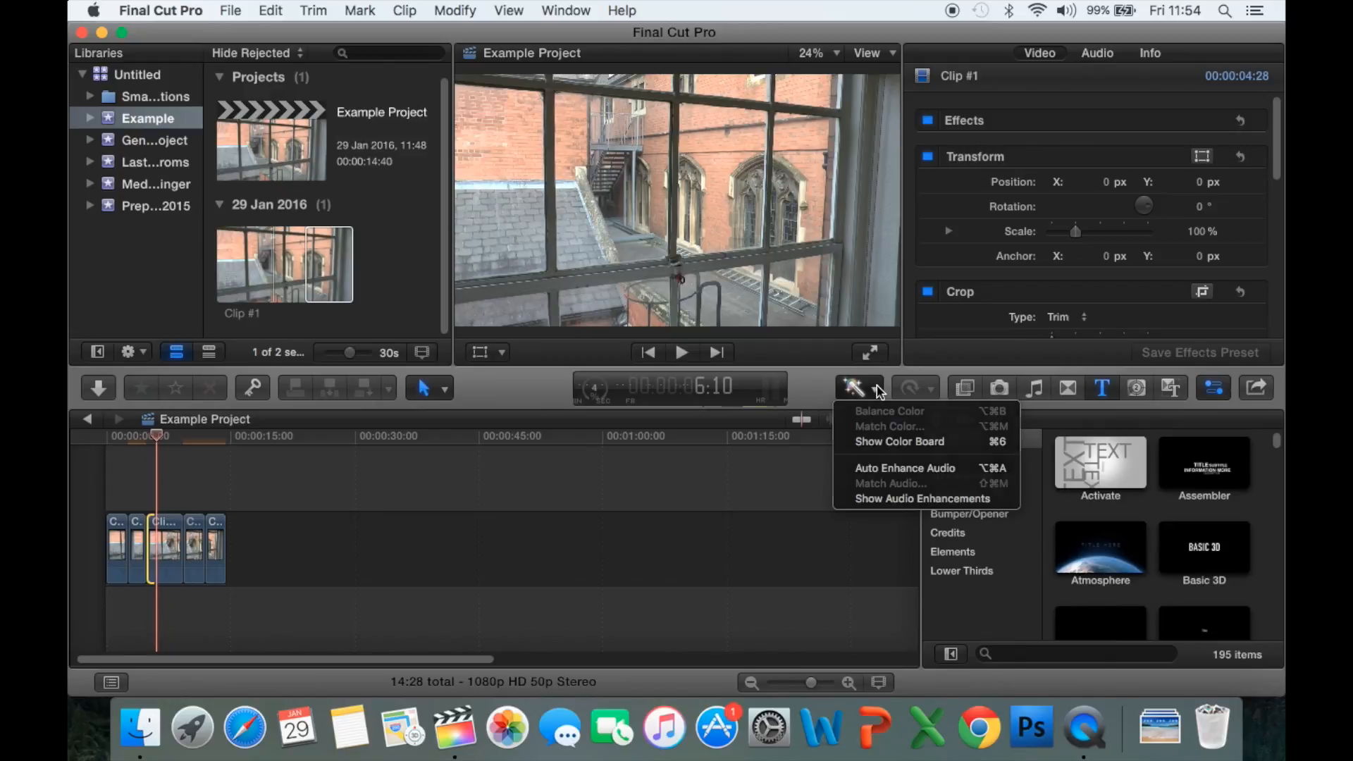
{"action": "left_click", "coordinate": [879, 389]}
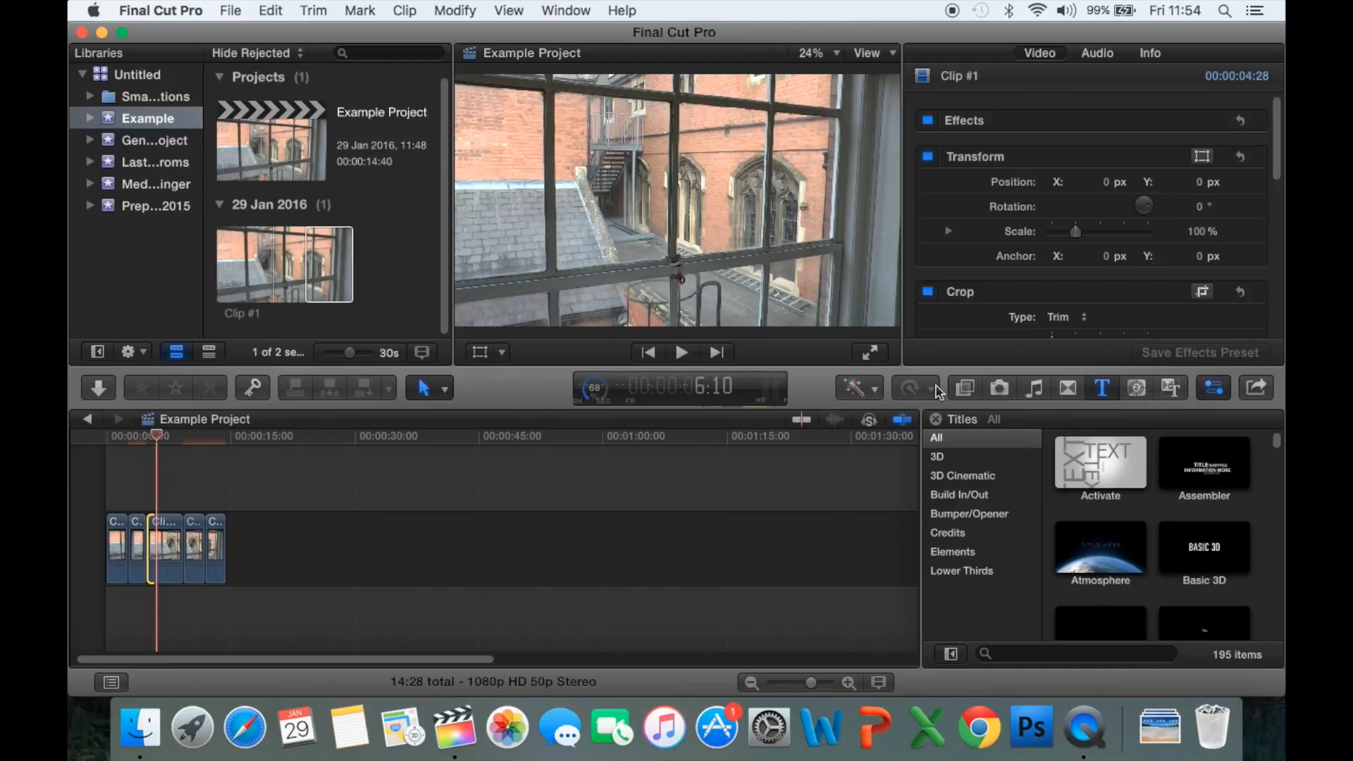
Slow the third clip in the timeline down to 50% speed.
{"action": "left_click", "coordinate": [173, 530]}
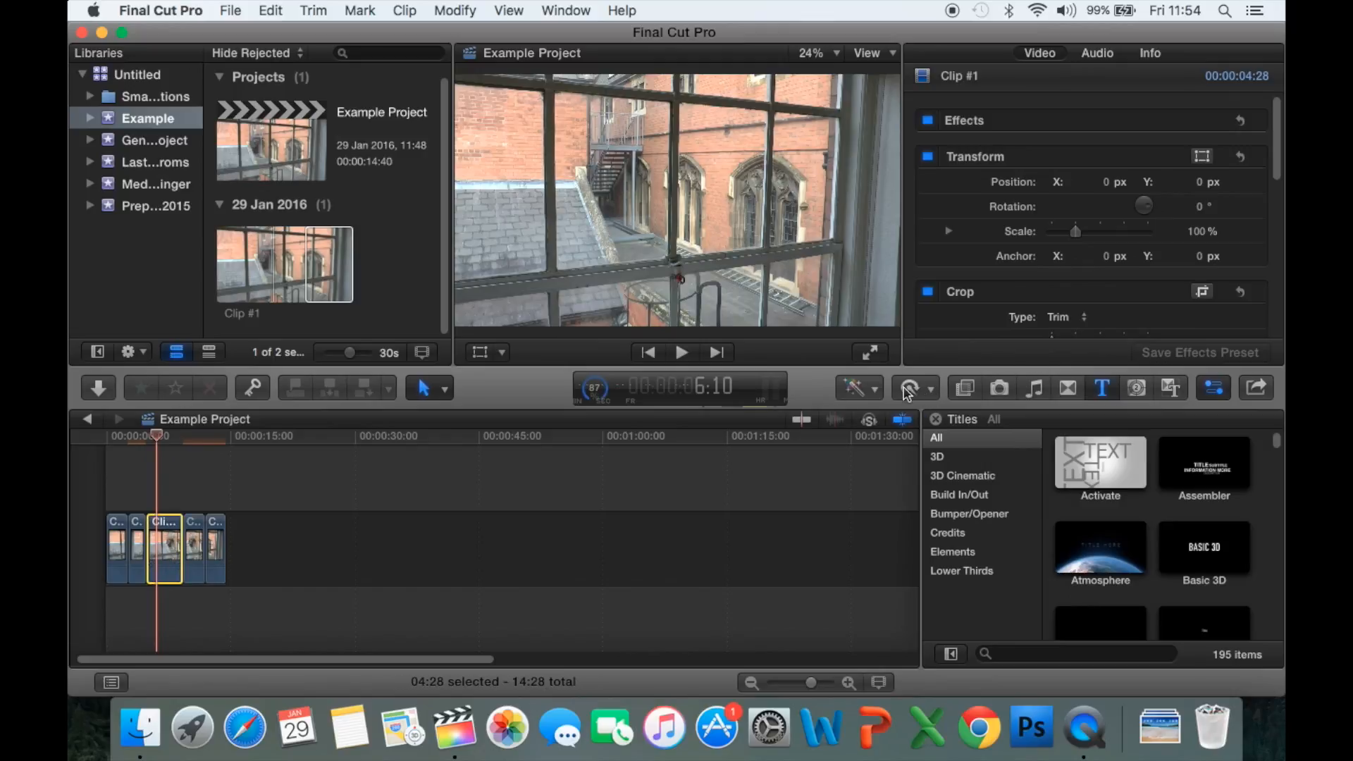
{"action": "left_click", "coordinate": [933, 390]}
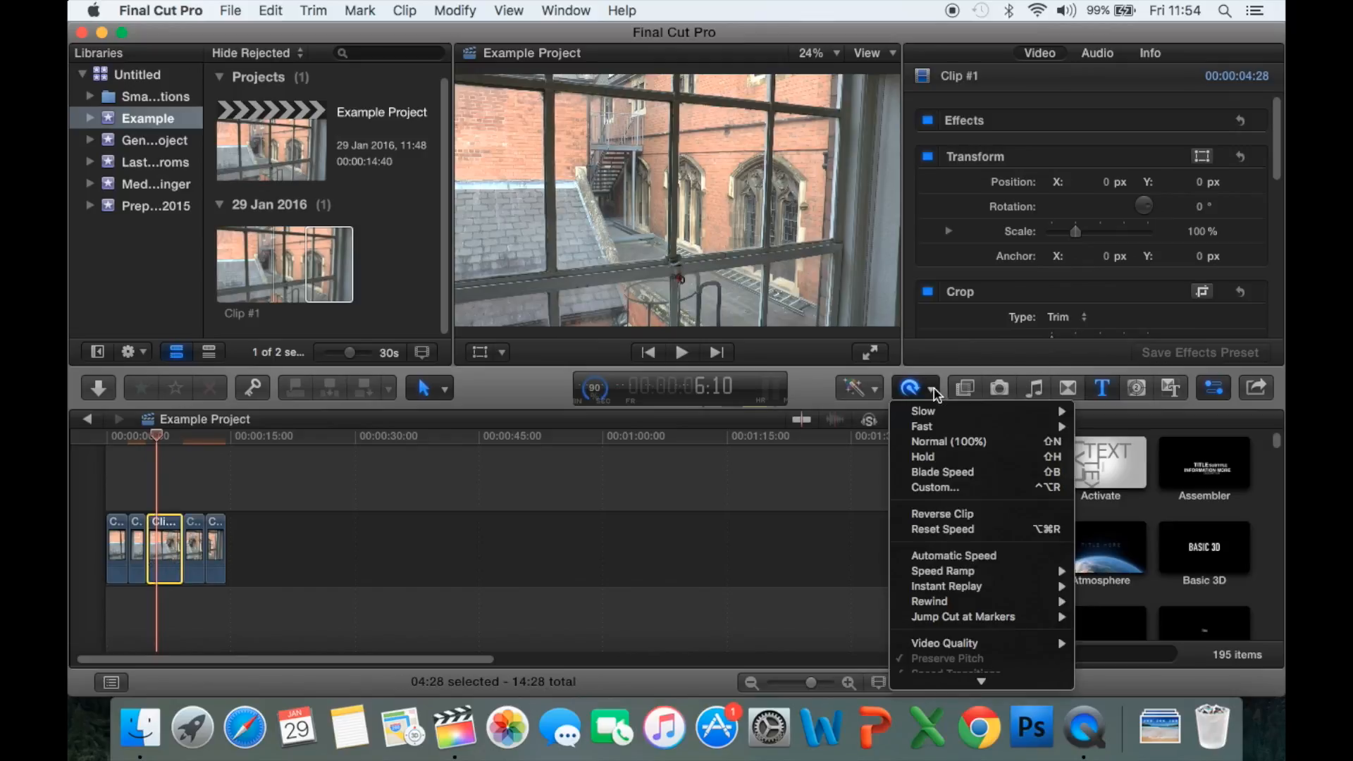
{"action": "mouse_move", "coordinate": [938, 412]}
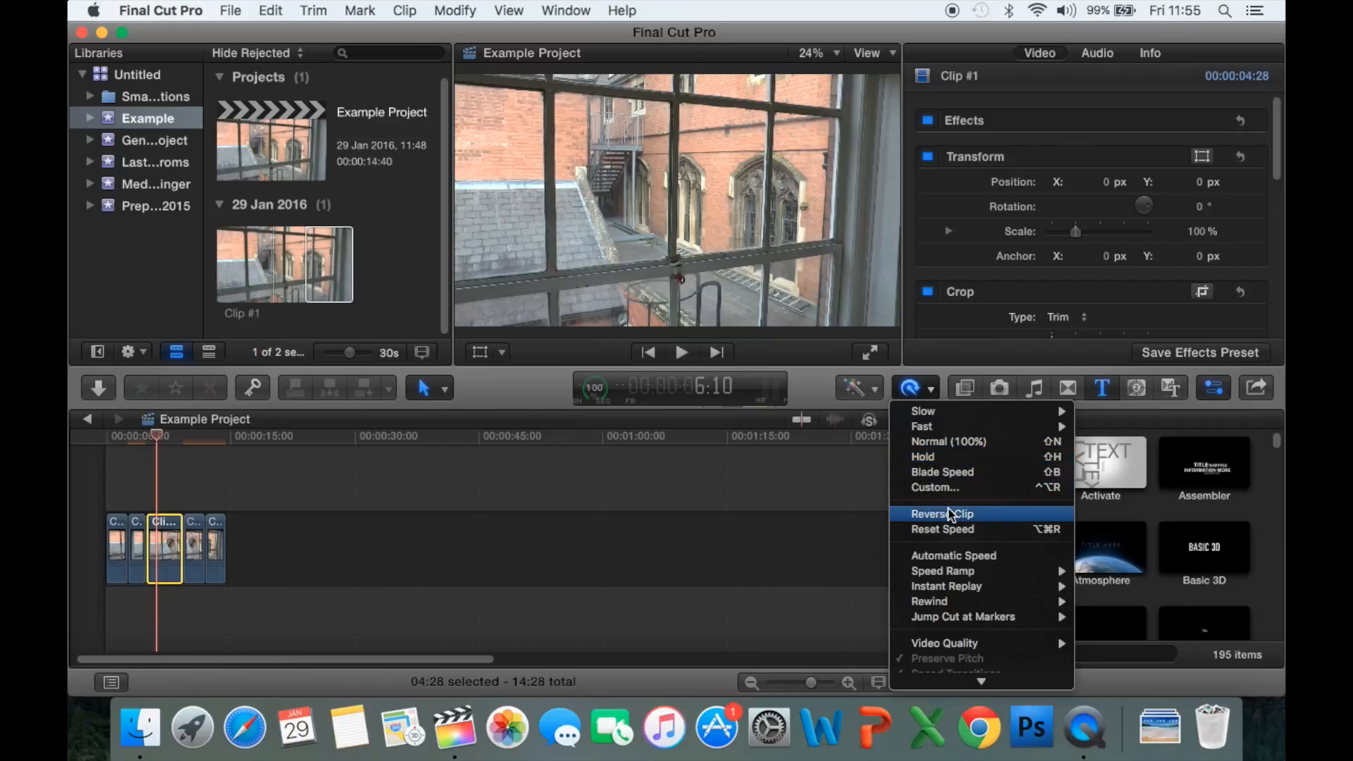
{"action": "scroll", "coordinate": [950, 511], "scroll_direction": "down", "scroll_amount": 1}
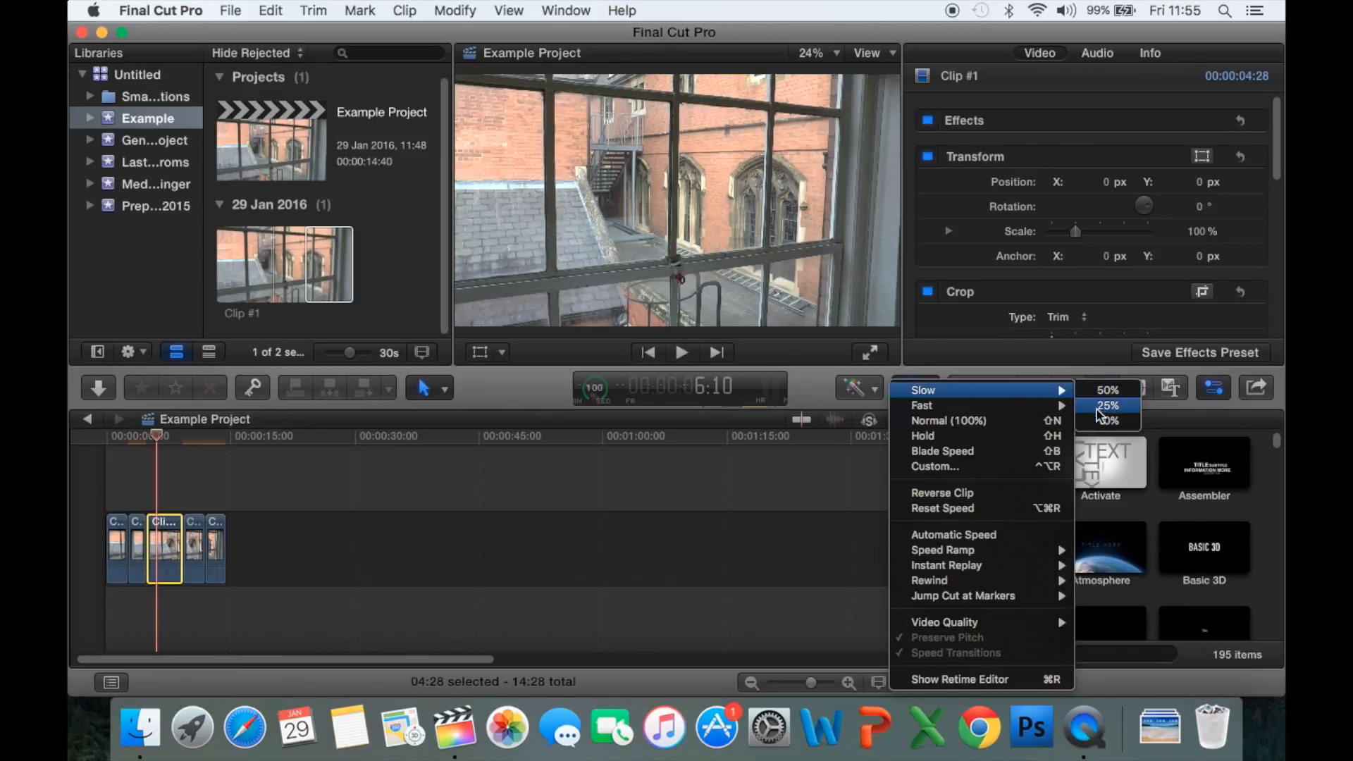
{"action": "mouse_move", "coordinate": [1018, 415]}
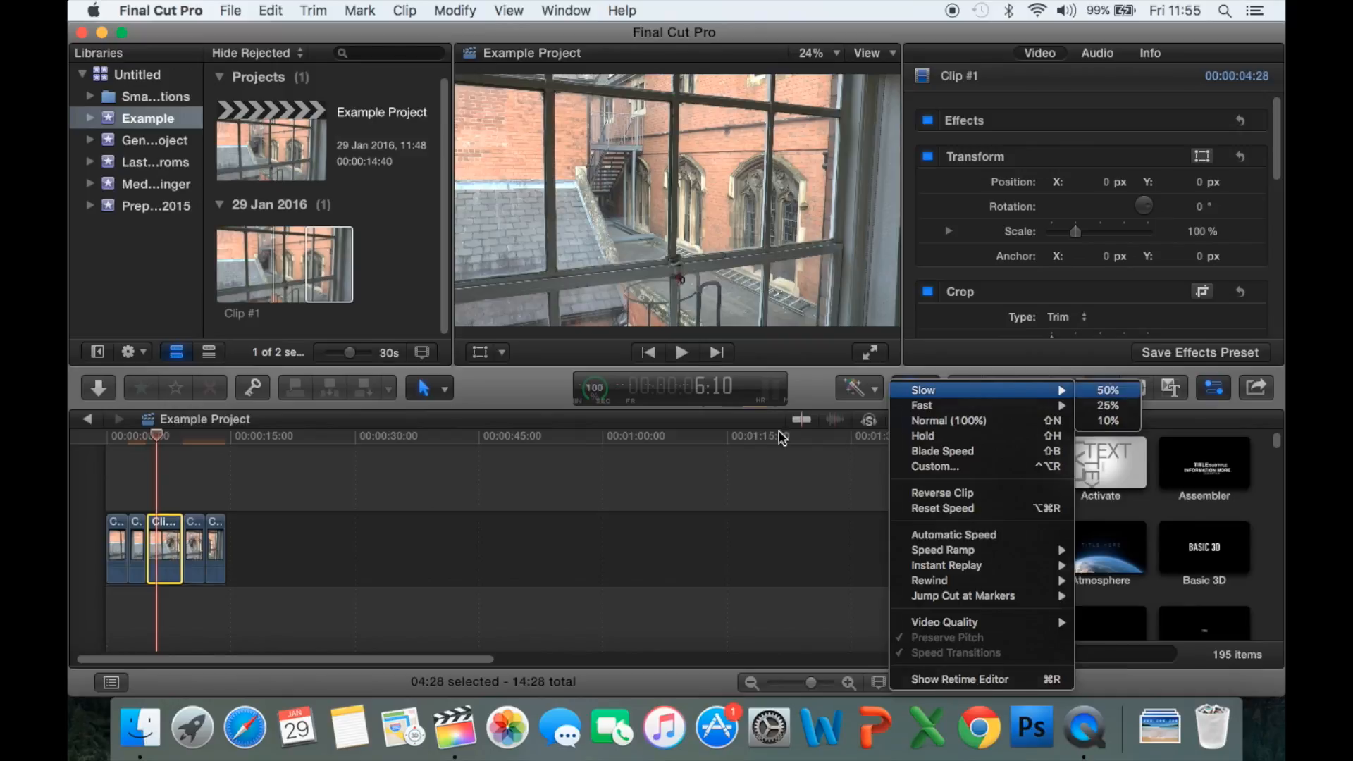
{"action": "left_click", "coordinate": [1103, 391]}
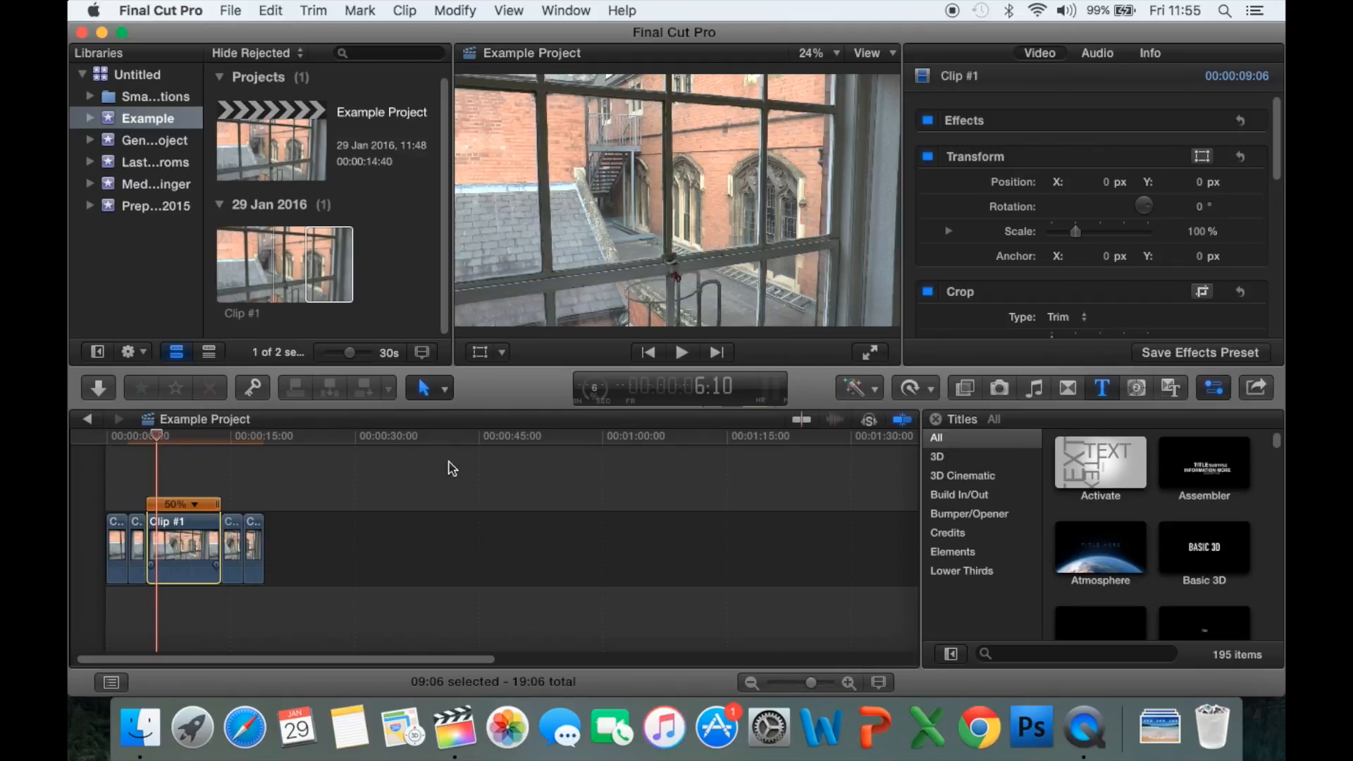
Set the third clip's speed to the 25% slow-motion preset.
{"action": "left_click", "coordinate": [925, 392]}
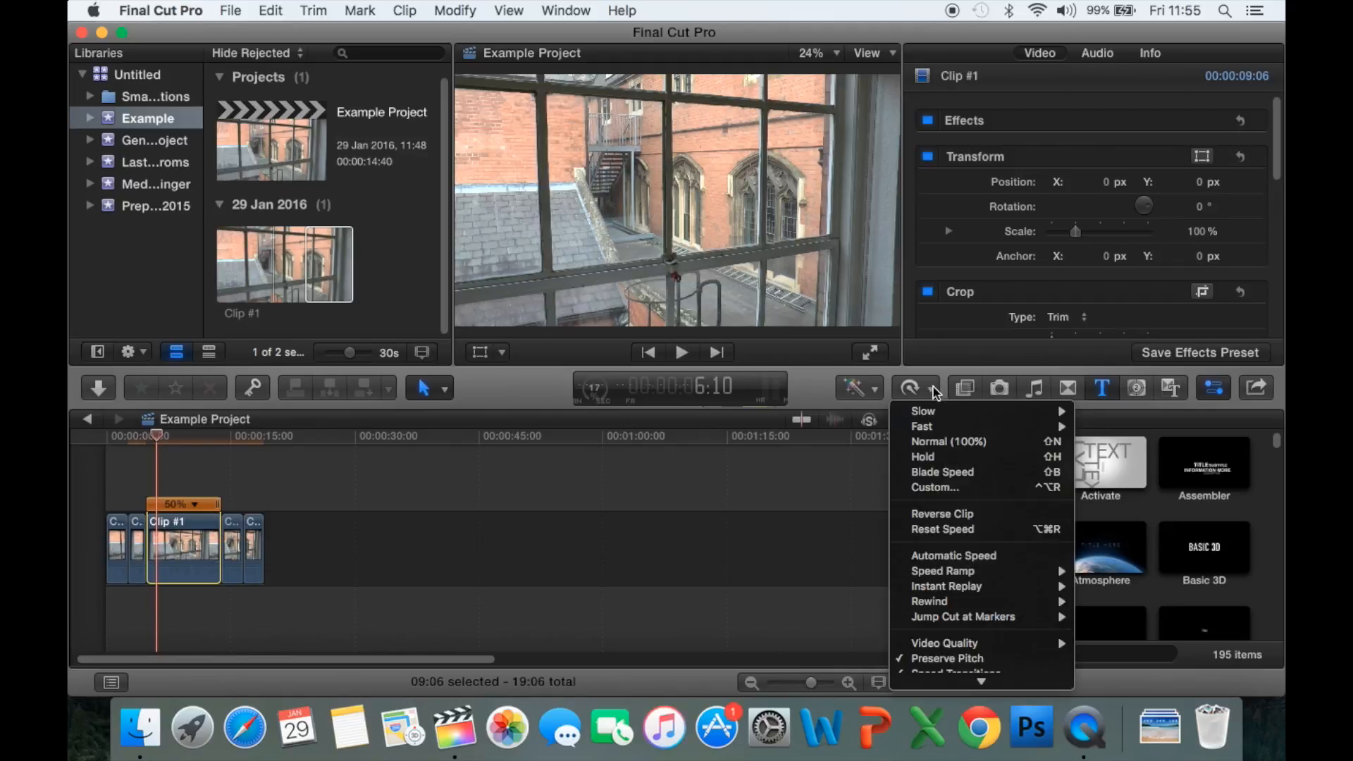
{"action": "mouse_move", "coordinate": [960, 412]}
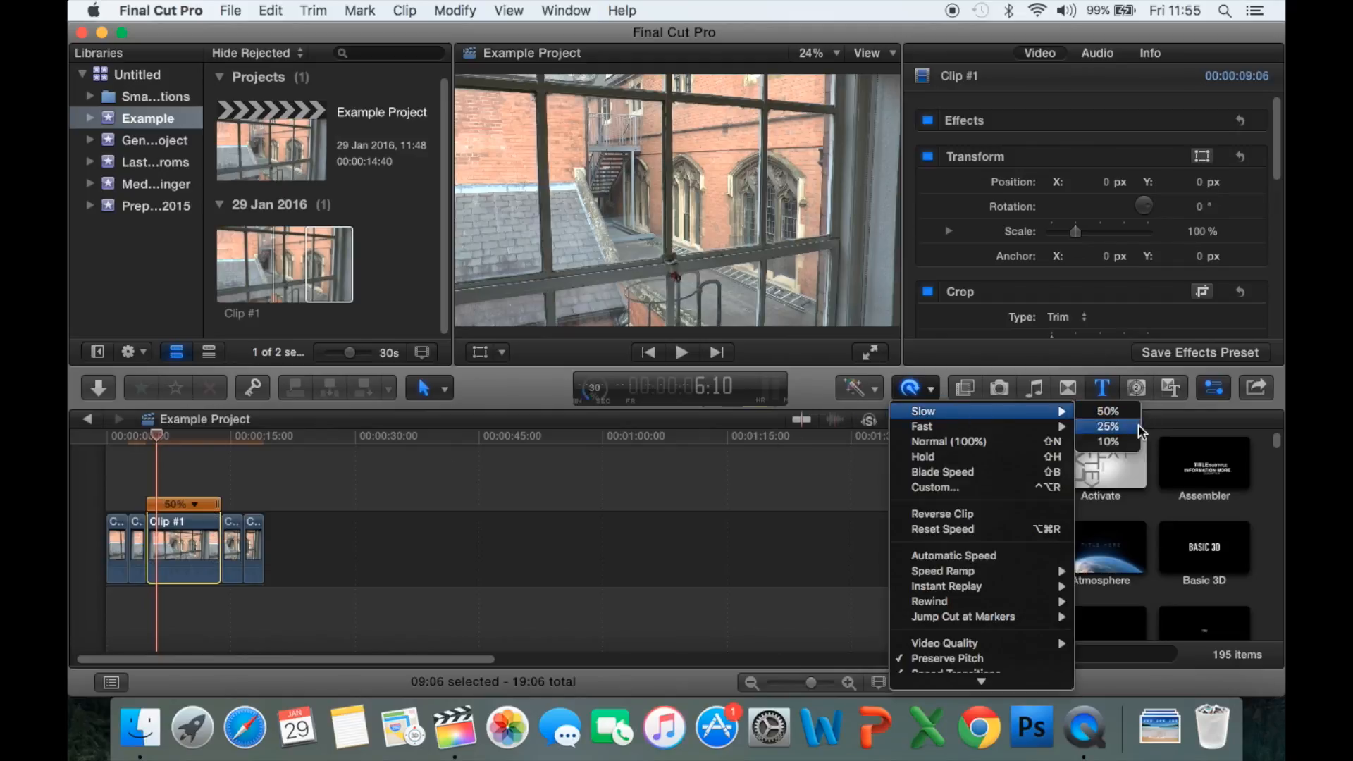
{"action": "left_click", "coordinate": [1110, 427]}
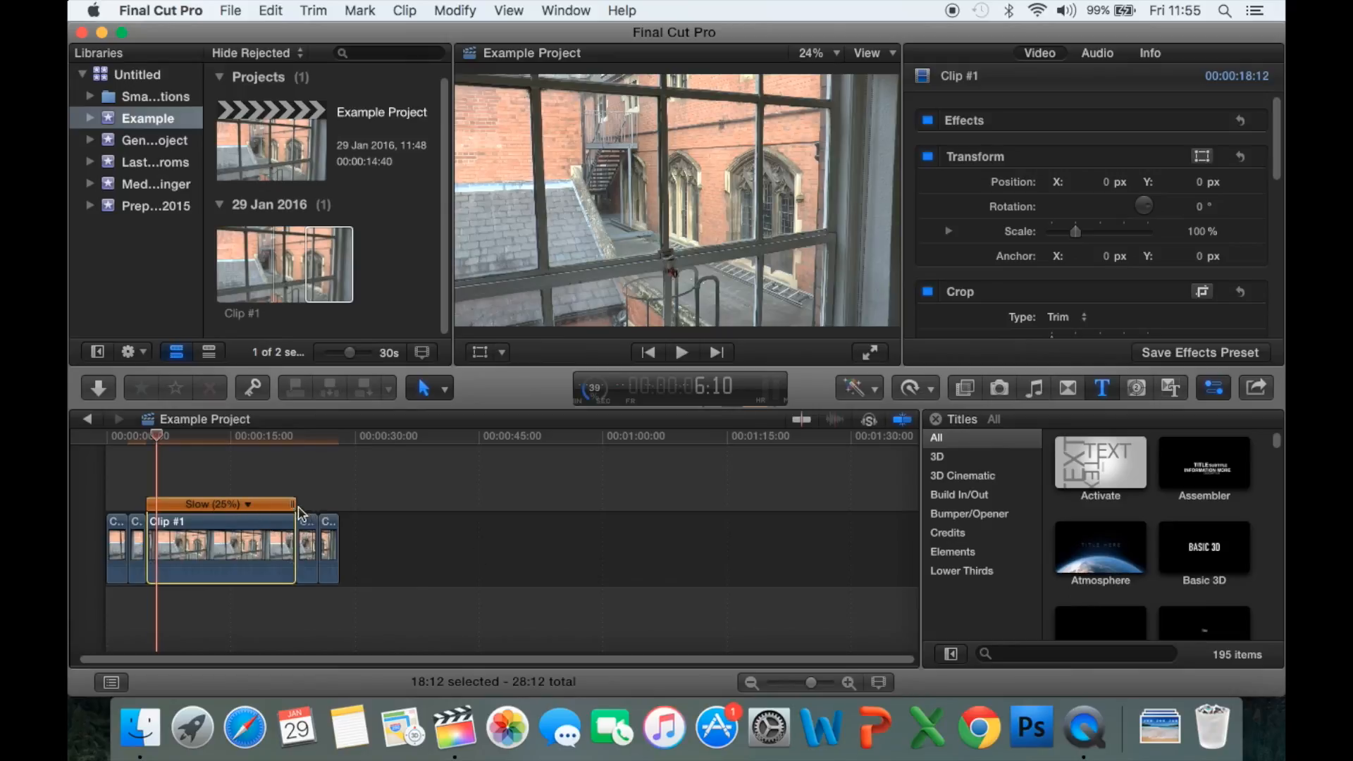
Stretch the third clip's retiming bar to 11% speed and play back the slowed footage.
{"action": "left_click_drag", "start_coordinate": [292, 509], "coordinate": [472, 523]}
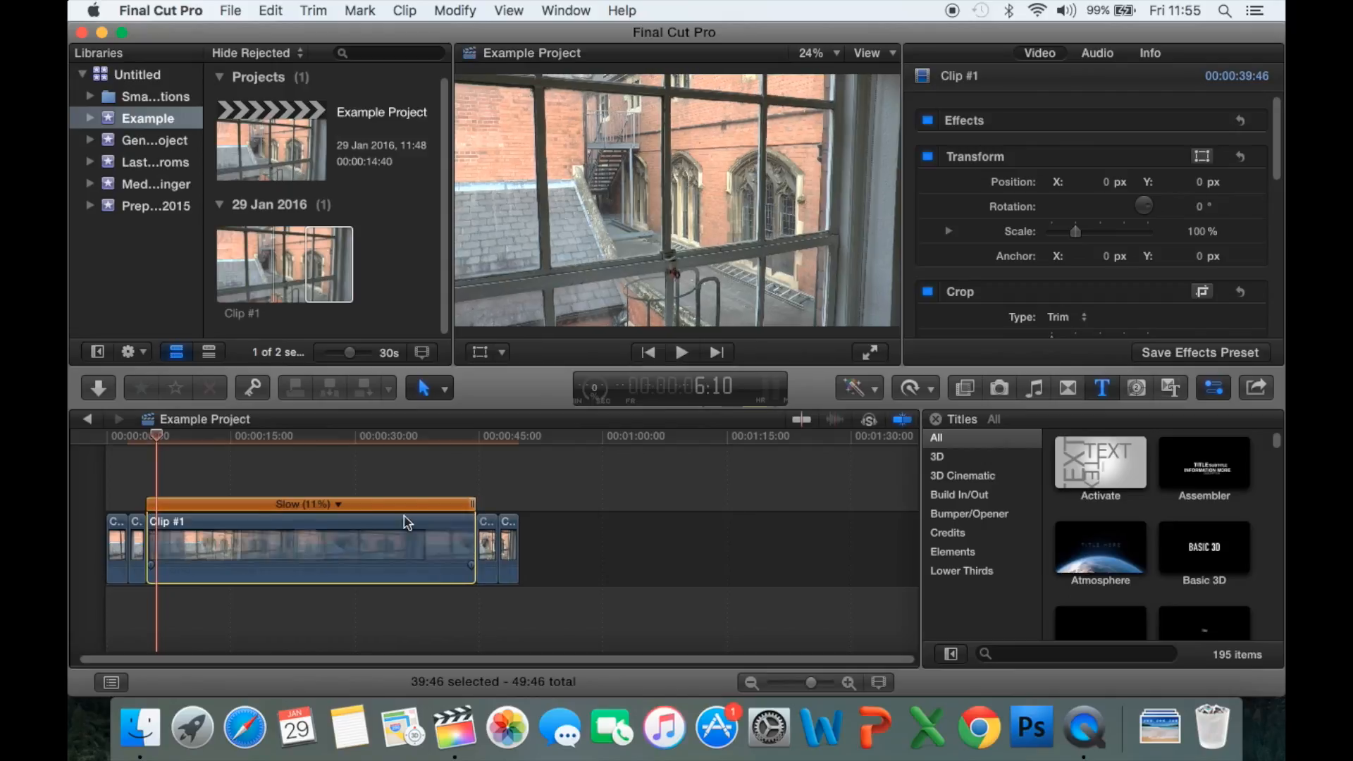
{"action": "key", "text": "space"}
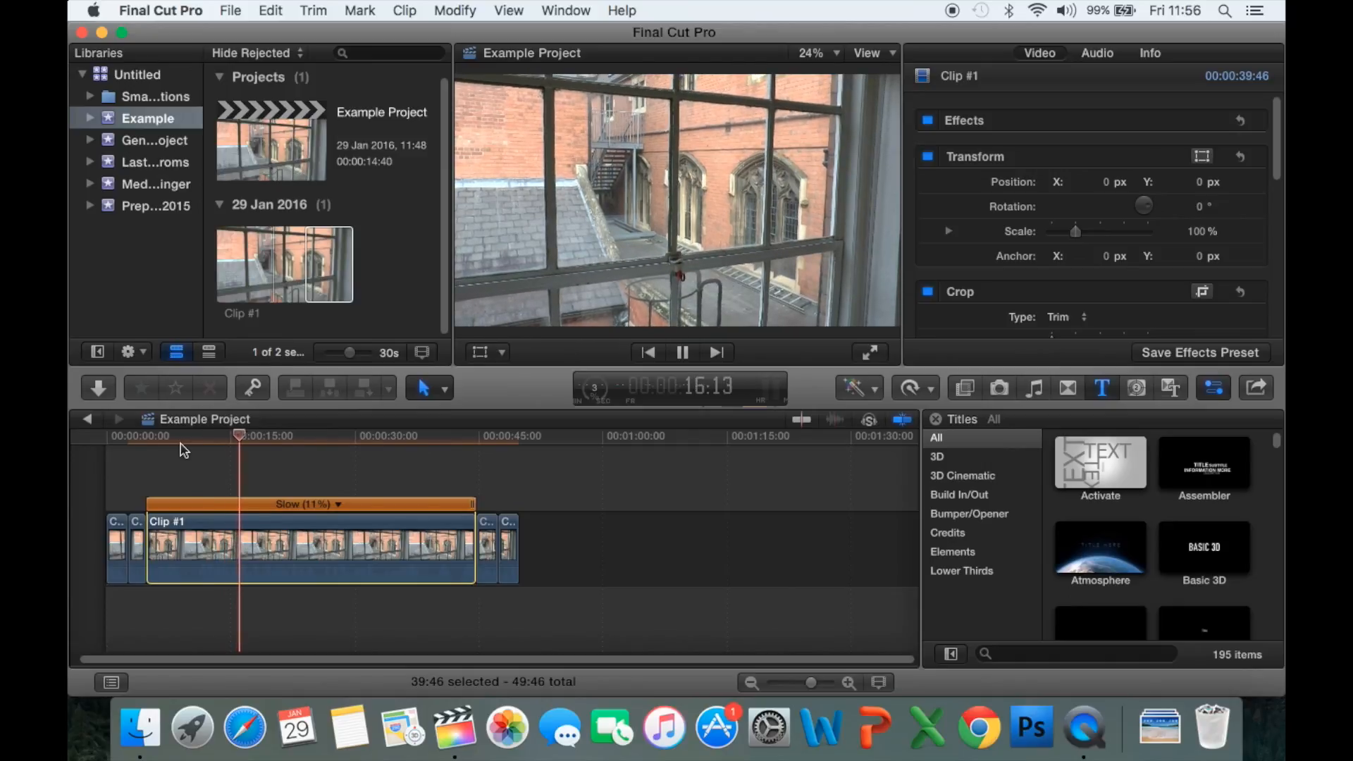
{"action": "key", "text": "space"}
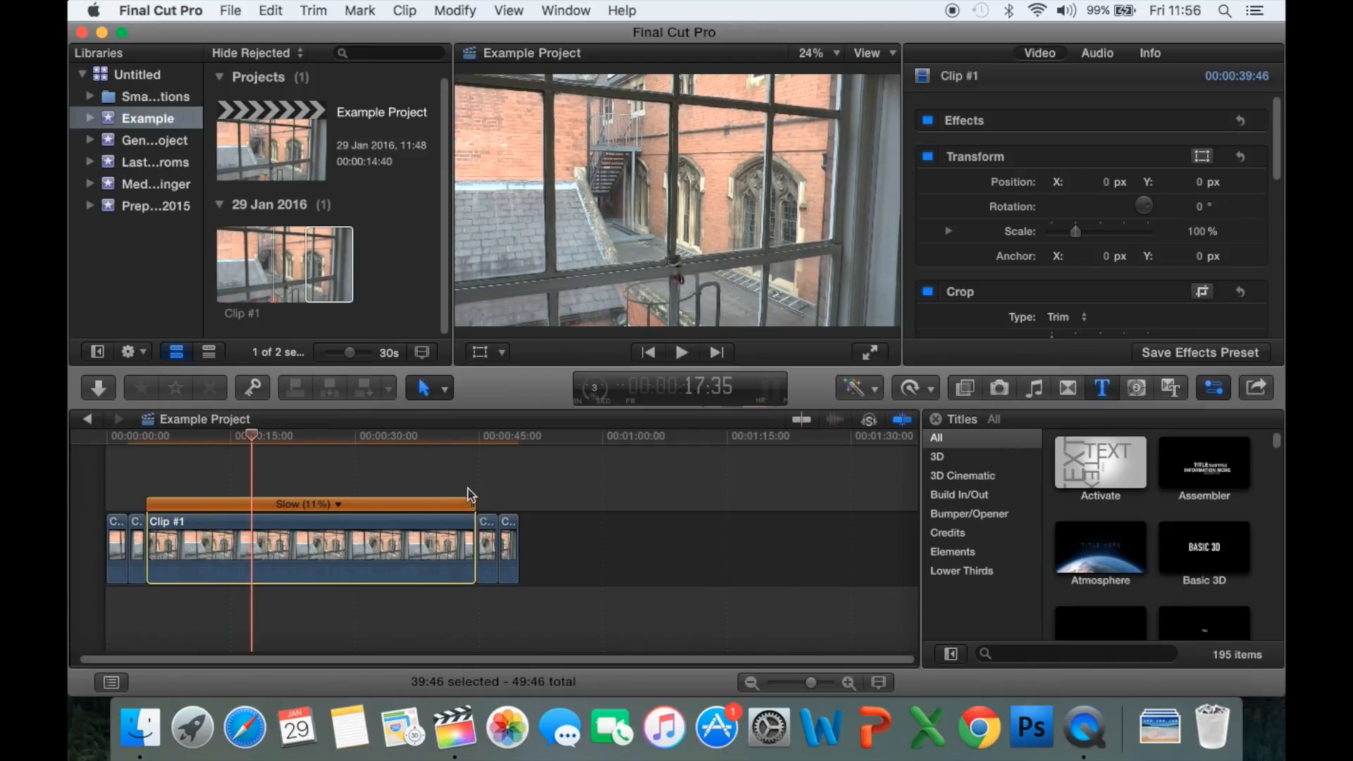
Shorten the third clip's retiming bar to 47% speed and open the speed options on that bar.
{"action": "left_click_drag", "start_coordinate": [471, 506], "coordinate": [226, 506]}
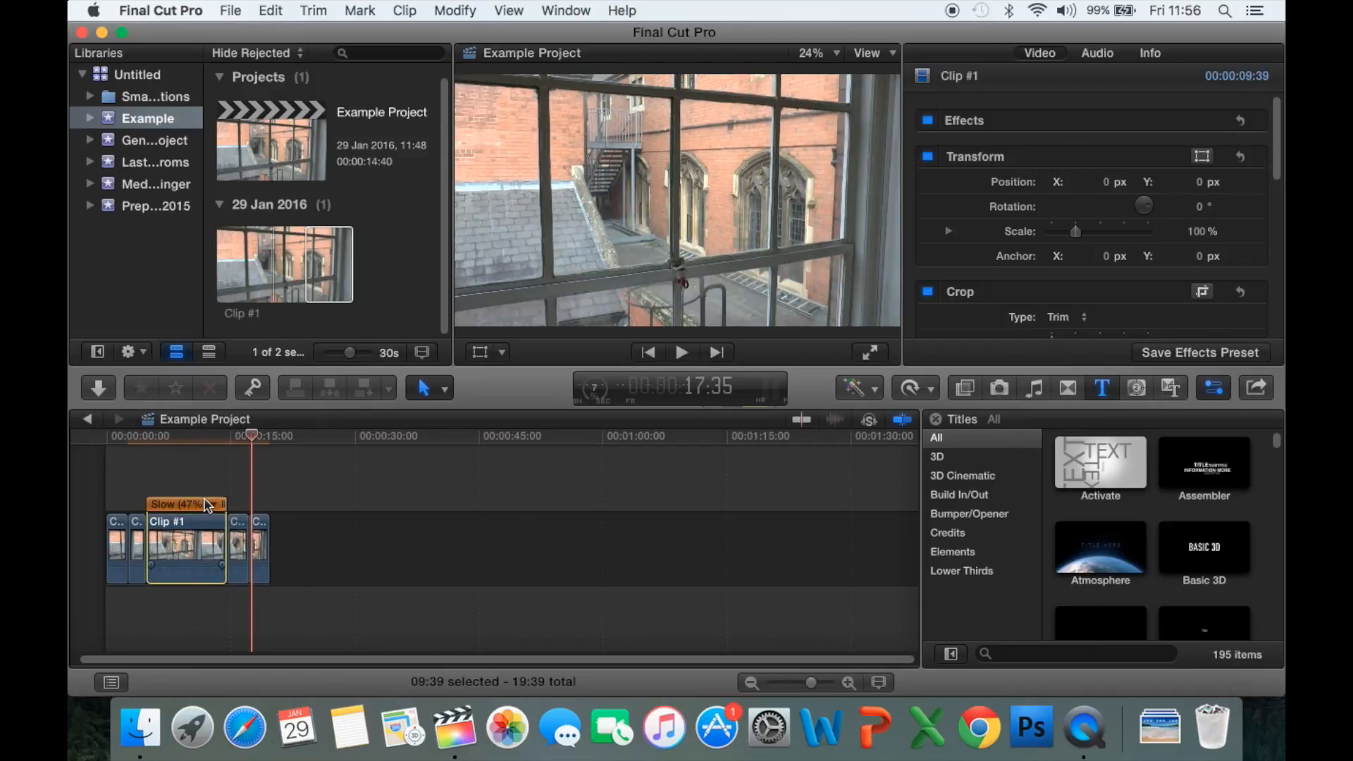
{"action": "left_click", "coordinate": [215, 506]}
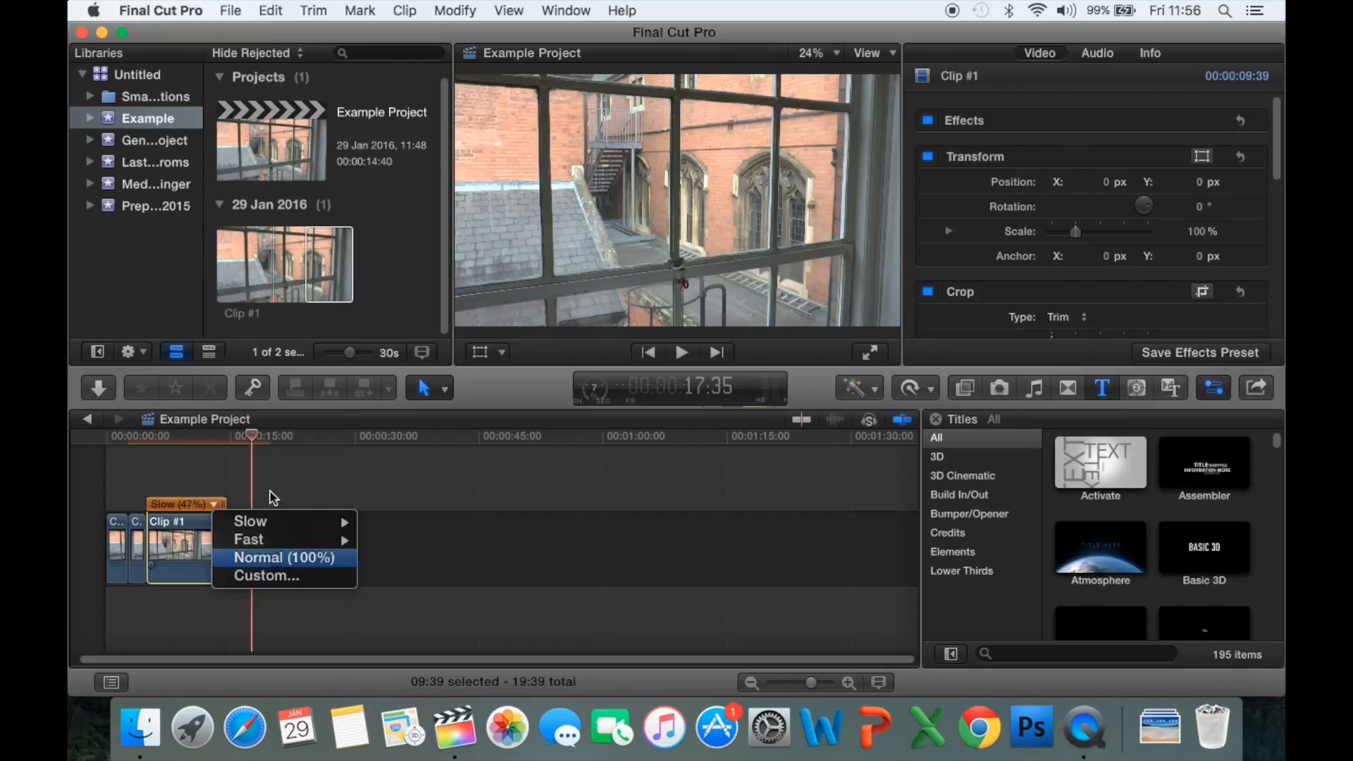
Return the third clip to Normal (100%) speed and place the playhead at the start of that clip.
{"action": "left_click", "coordinate": [296, 556]}
{"action": "left_click", "coordinate": [146, 437]}
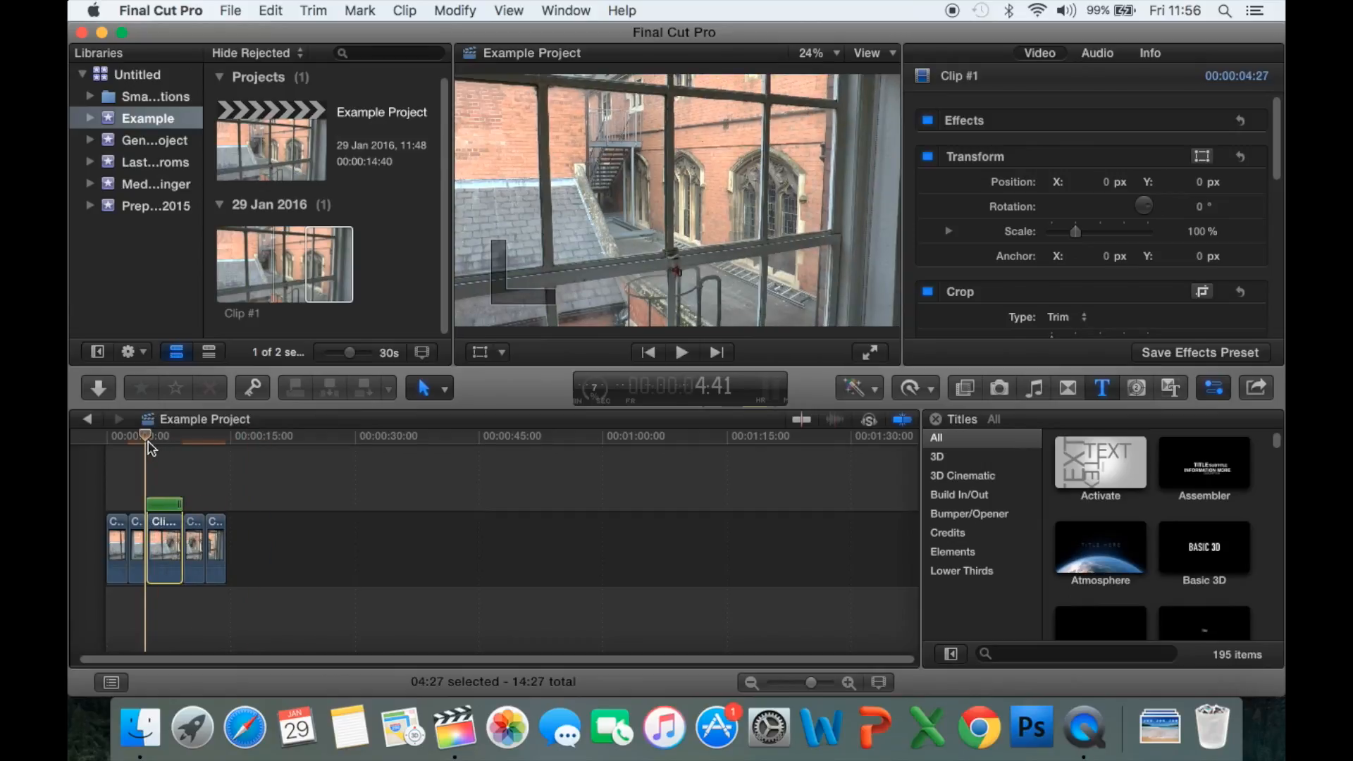
Speed up the third clip in the timeline with the 2x fast preset.
{"action": "left_click", "coordinate": [931, 387]}
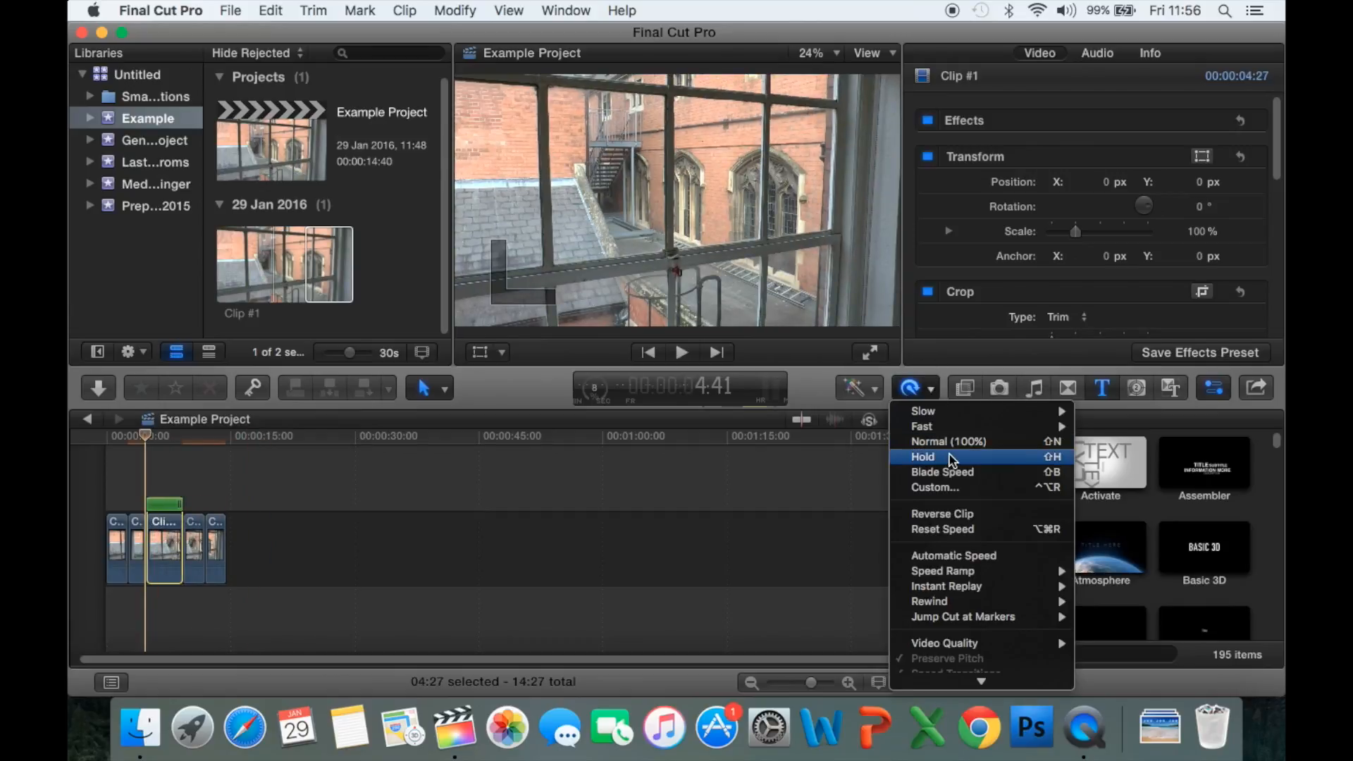
{"action": "mouse_move", "coordinate": [967, 434]}
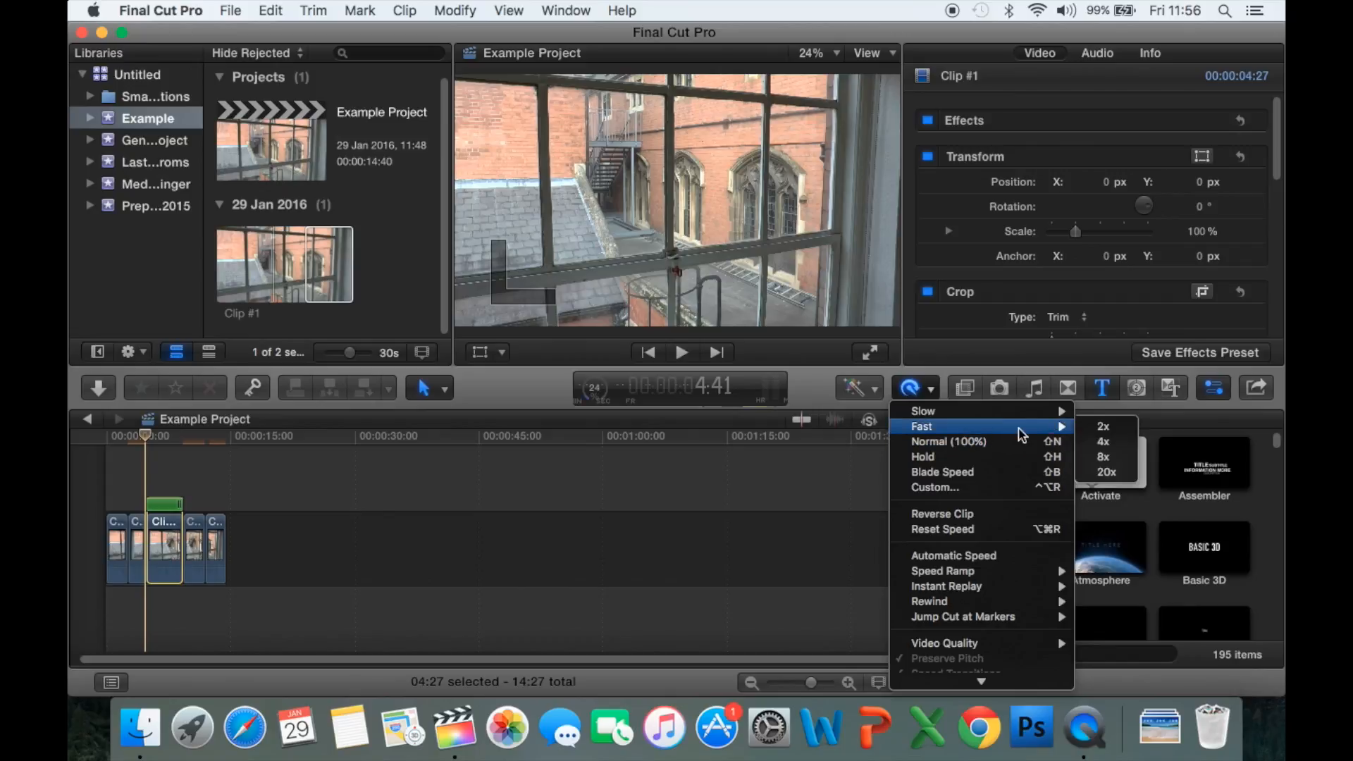
{"action": "left_click", "coordinate": [1101, 427]}
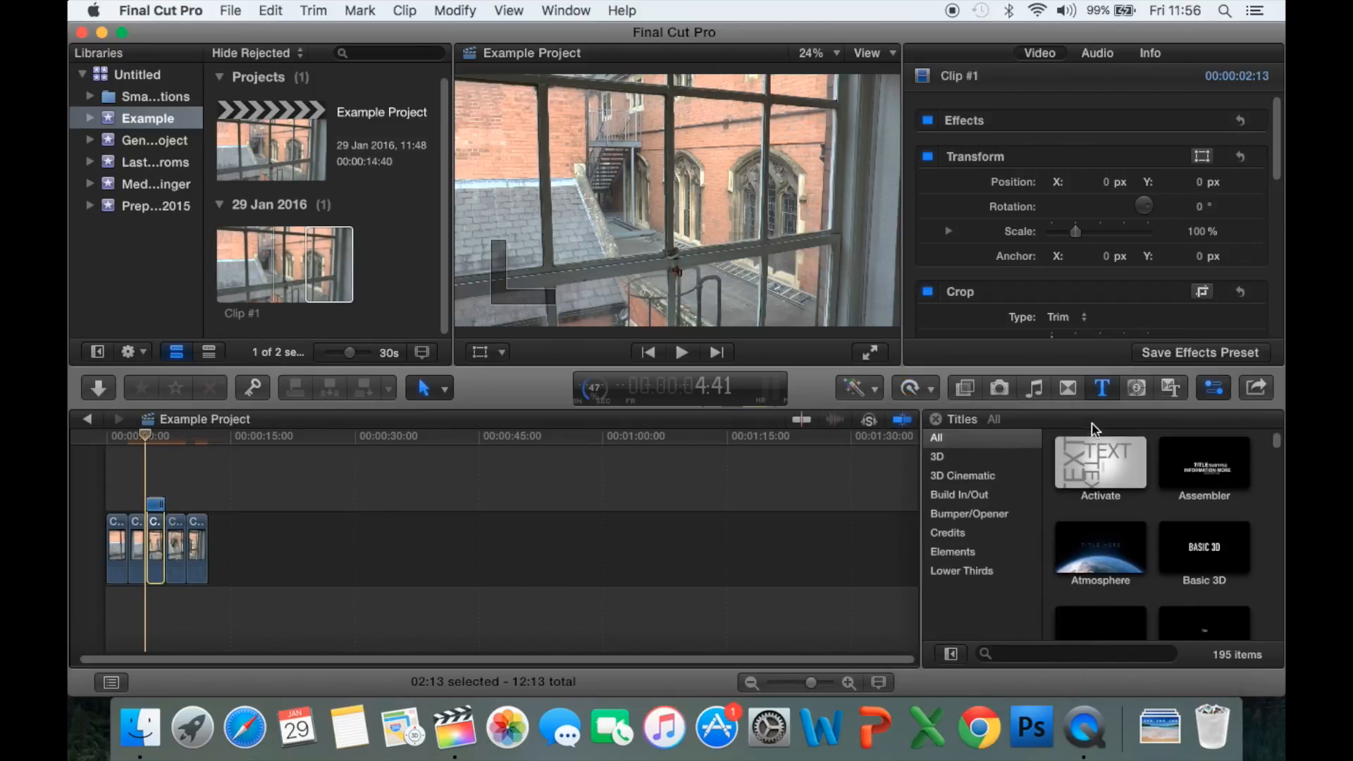
Reset the sped-up third clip to Normal (100%) speed.
{"action": "left_click", "coordinate": [932, 391]}
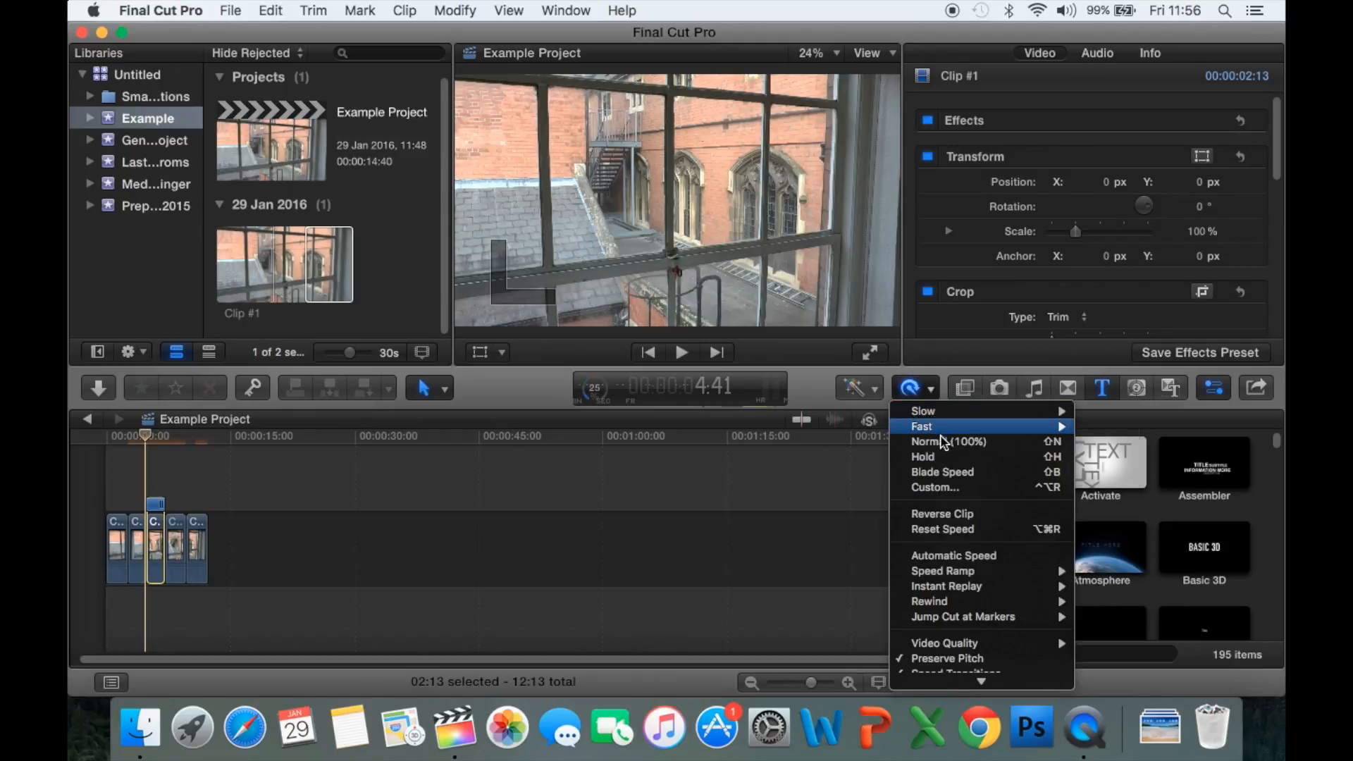
{"action": "left_click", "coordinate": [942, 443]}
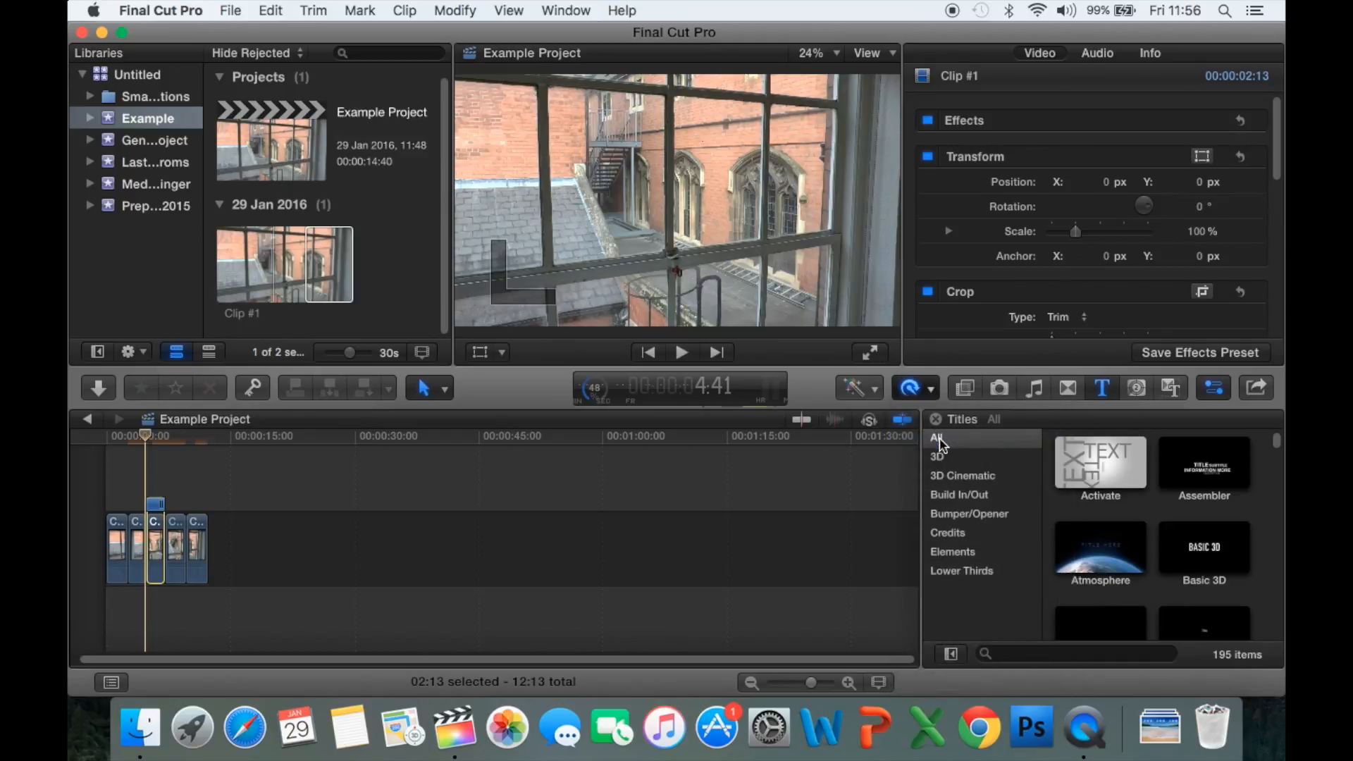